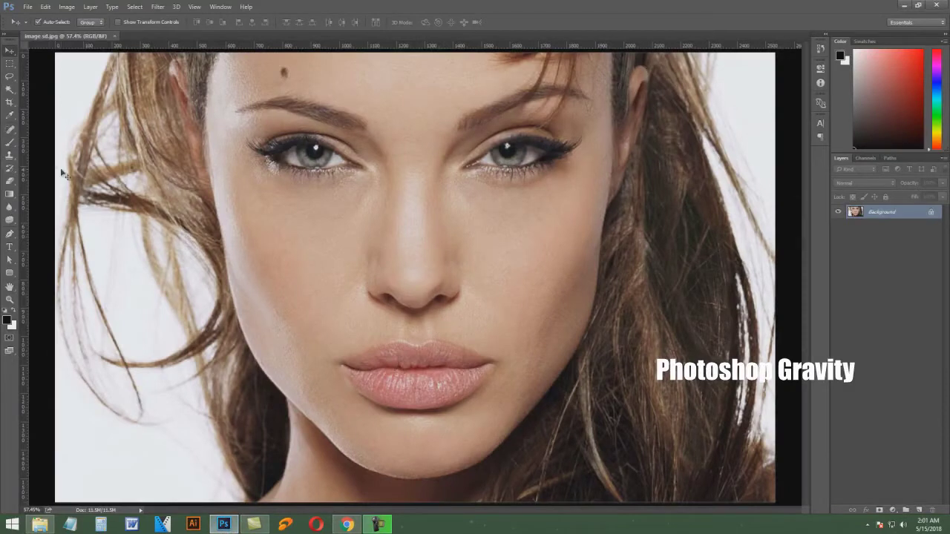
- Remove the dark mole on the forehead with the Patch tool, using the clean skin beside it as the source
click(9, 129)
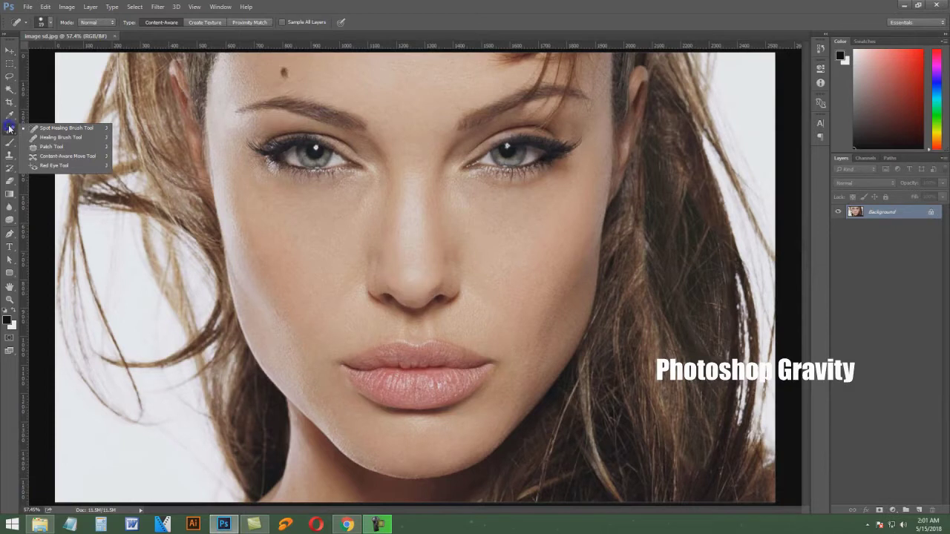
click(77, 149)
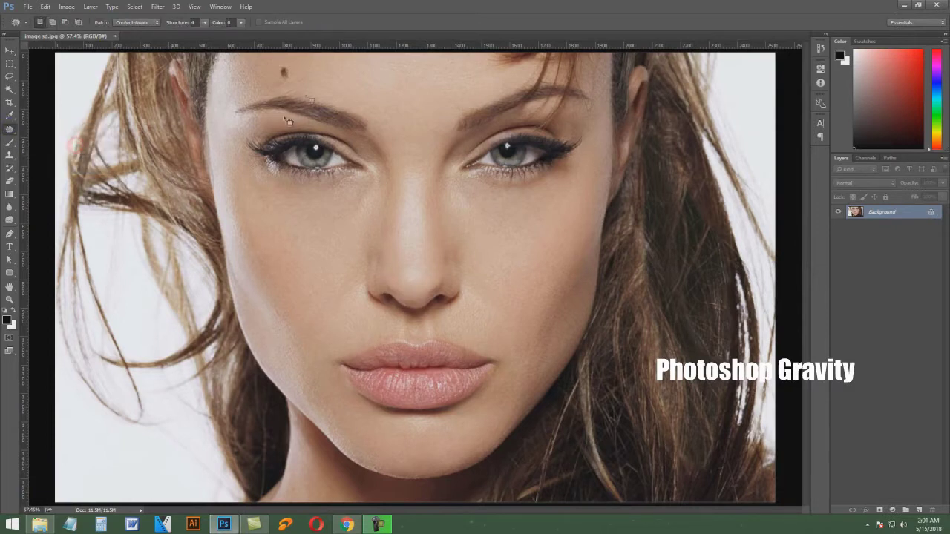
mouse_move(292, 69)
mouse_down()
mouse_move(287, 64)
mouse_move(295, 82)
mouse_move(267, 77)
mouse_up()
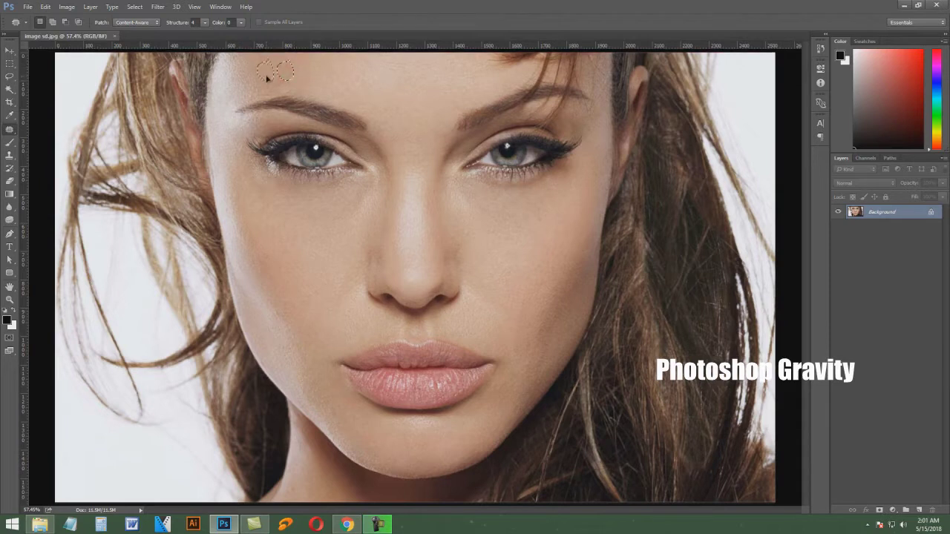
click(307, 84)
click(10, 51)
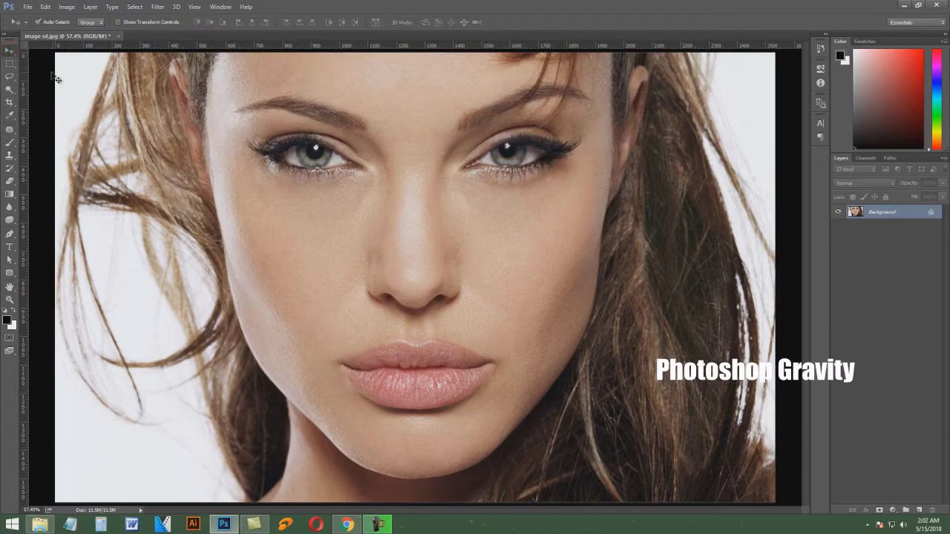
- Create a new empty layer named Layer 1 above the background
click(90, 7)
mouse_move(136, 18)
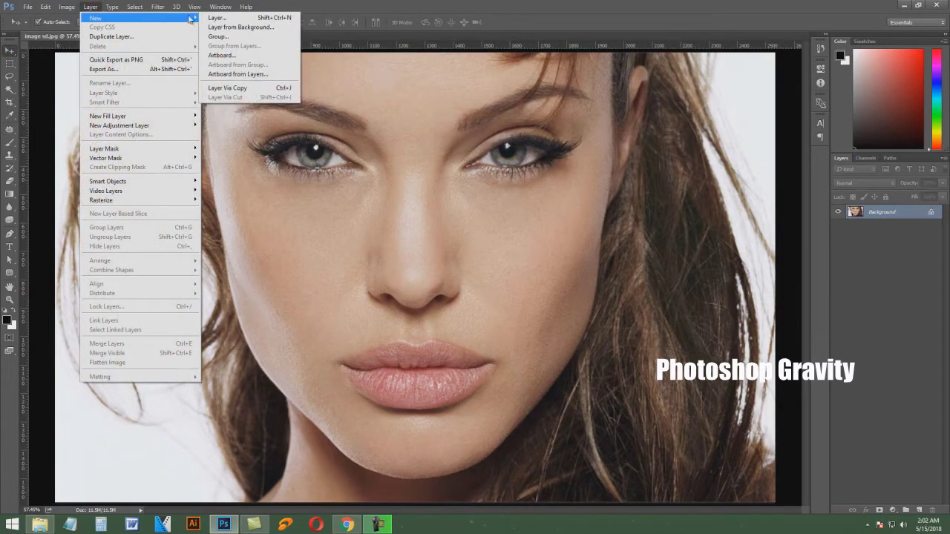
click(239, 19)
click(264, 111)
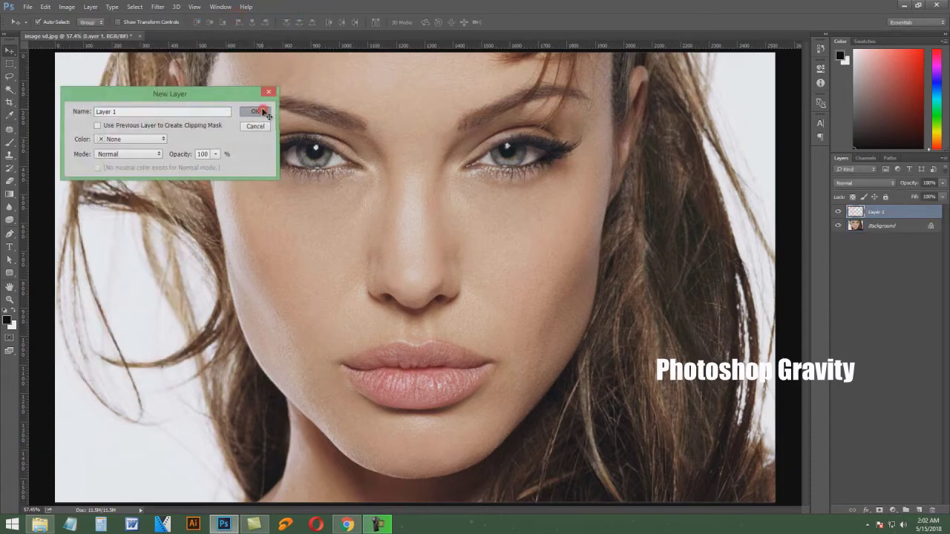
- Sample the dark red between the lips as the foreground colour
click(10, 299)
click(413, 386)
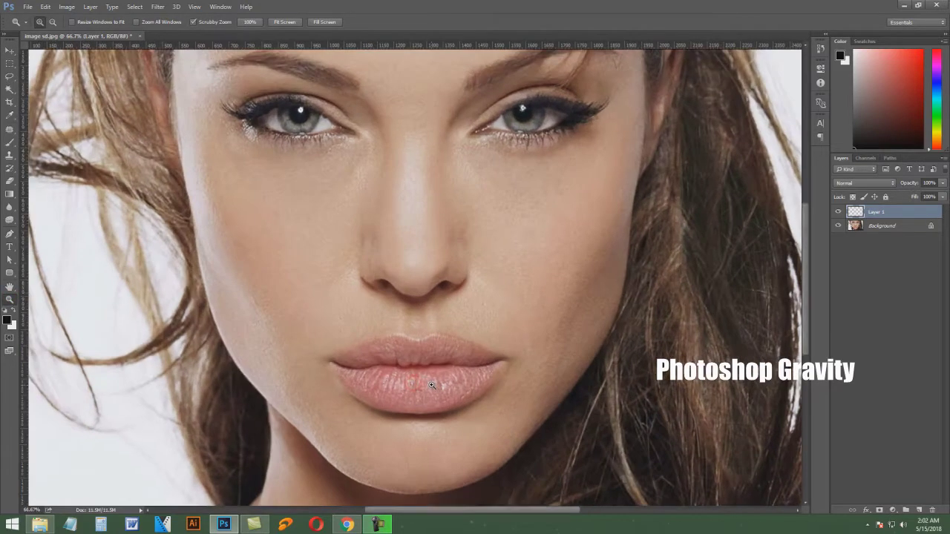
click(430, 384)
click(432, 382)
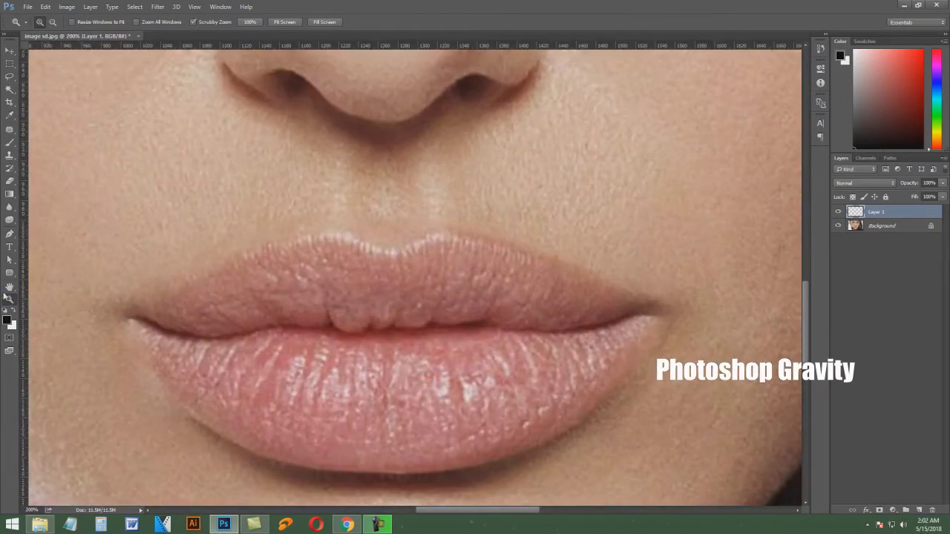
key(h)
scroll(416, 325, down, 3)
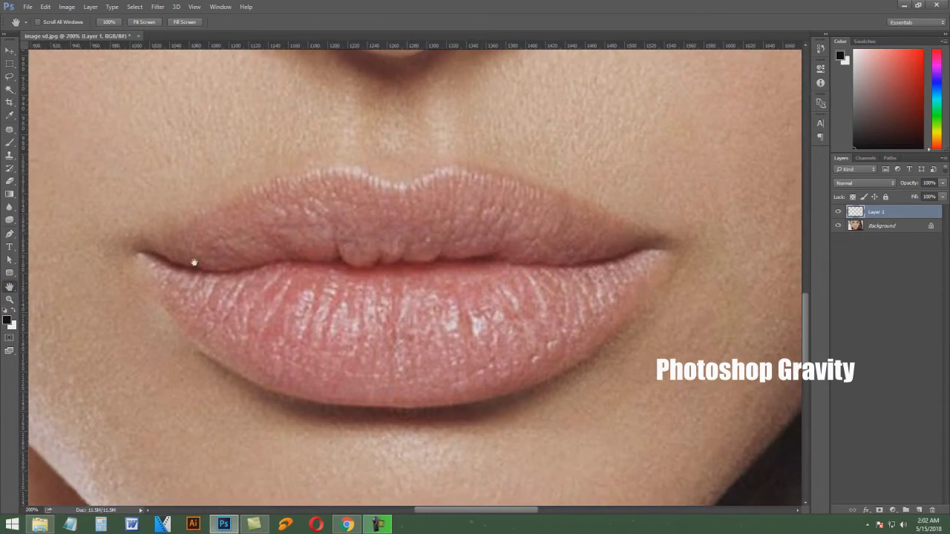
click(9, 115)
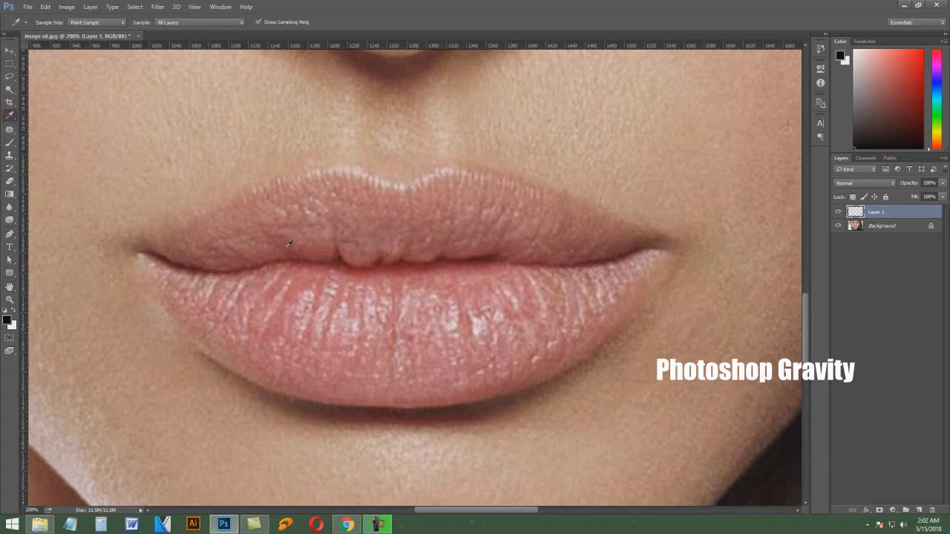
click(469, 263)
- Paint over the upper and lower lips on Layer 1 with the sampled red, using a brush reduced to 60 px
click(11, 143)
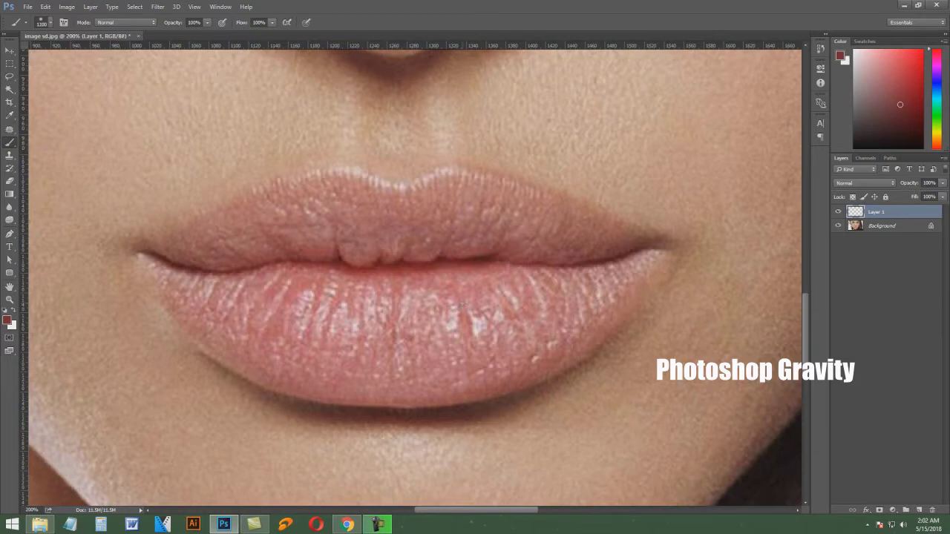
key(bracketleft)
key(bracketleft)
key(bracketleft)
key(bracketleft)
key(bracketleft)
key(bracketleft)
mouse_move(572, 256)
mouse_down()
mouse_move(447, 230)
mouse_move(602, 247)
mouse_move(537, 250)
mouse_move(636, 249)
mouse_up()
key(bracketleft)
key(bracketleft)
key(bracketleft)
mouse_move(546, 217)
mouse_down()
mouse_move(452, 187)
mouse_move(568, 218)
mouse_move(448, 181)
mouse_move(356, 189)
mouse_move(466, 205)
mouse_move(346, 192)
mouse_move(258, 212)
mouse_move(174, 255)
mouse_move(215, 228)
mouse_move(315, 189)
mouse_move(385, 200)
mouse_move(178, 289)
mouse_move(359, 354)
mouse_move(631, 262)
mouse_move(636, 271)
mouse_move(554, 345)
mouse_move(621, 300)
mouse_move(659, 261)
mouse_move(578, 334)
mouse_move(300, 363)
mouse_move(428, 392)
mouse_move(582, 338)
mouse_move(520, 367)
mouse_move(341, 383)
mouse_move(221, 347)
mouse_move(178, 295)
mouse_move(401, 267)
mouse_up()
mouse_move(549, 282)
mouse_down()
mouse_move(319, 245)
mouse_move(371, 212)
mouse_move(534, 319)
mouse_move(253, 304)
mouse_move(212, 282)
mouse_up()
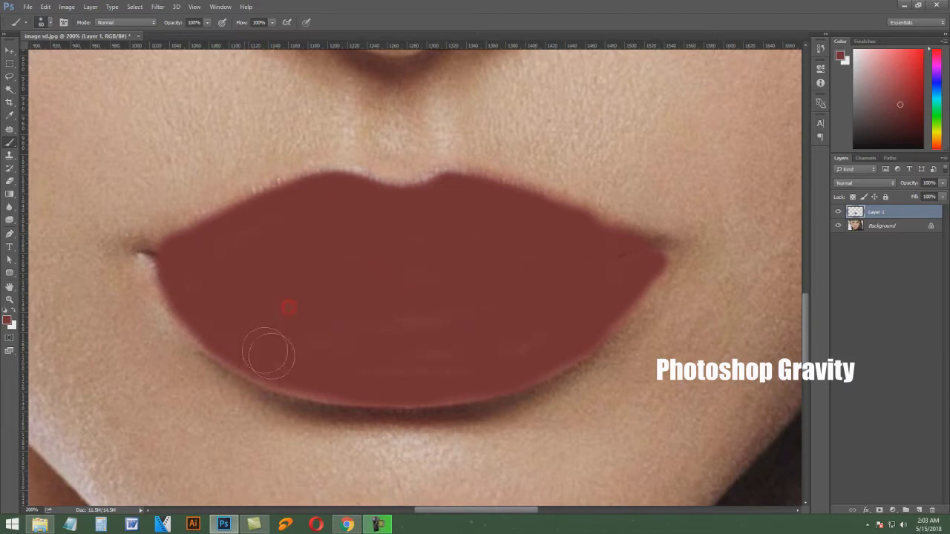
- Fill in the remaining lip edges and thin spots in the same red with a 25 px brush
key(bracketleft)
key(bracketleft)
drag(245, 370, 185, 297)
mouse_move(540, 369)
mouse_down()
mouse_move(651, 259)
mouse_move(548, 263)
mouse_move(589, 225)
mouse_move(609, 233)
mouse_move(462, 189)
mouse_move(342, 202)
mouse_move(285, 194)
mouse_move(254, 276)
mouse_up()
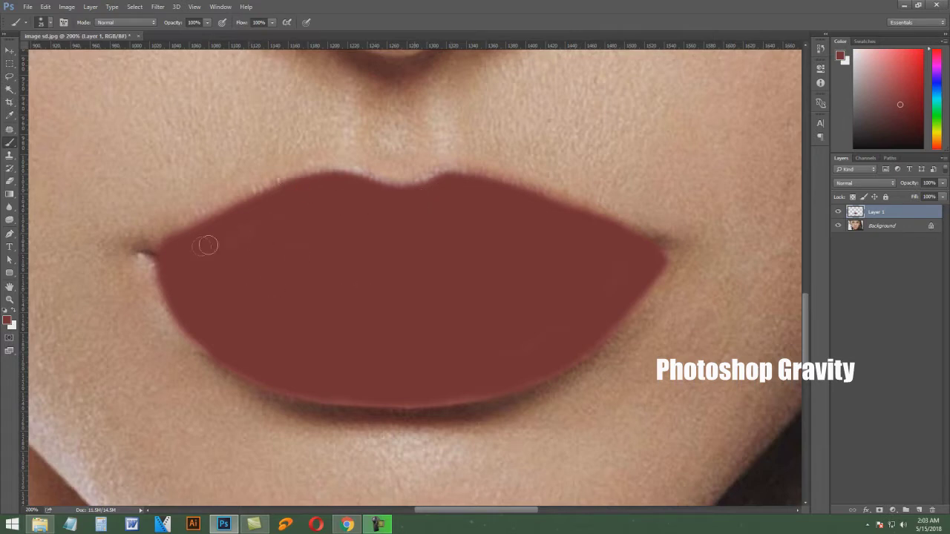
mouse_move(273, 354)
mouse_down()
mouse_move(465, 380)
mouse_move(388, 388)
mouse_move(456, 391)
mouse_up()
- Fit the whole image on screen and set the lip colour layer's blend mode to Overlay
click(195, 7)
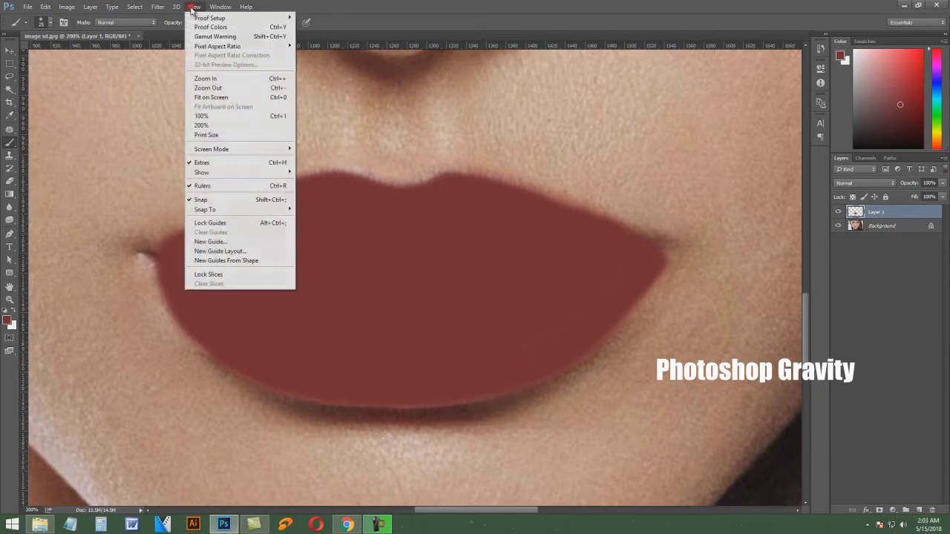
click(242, 97)
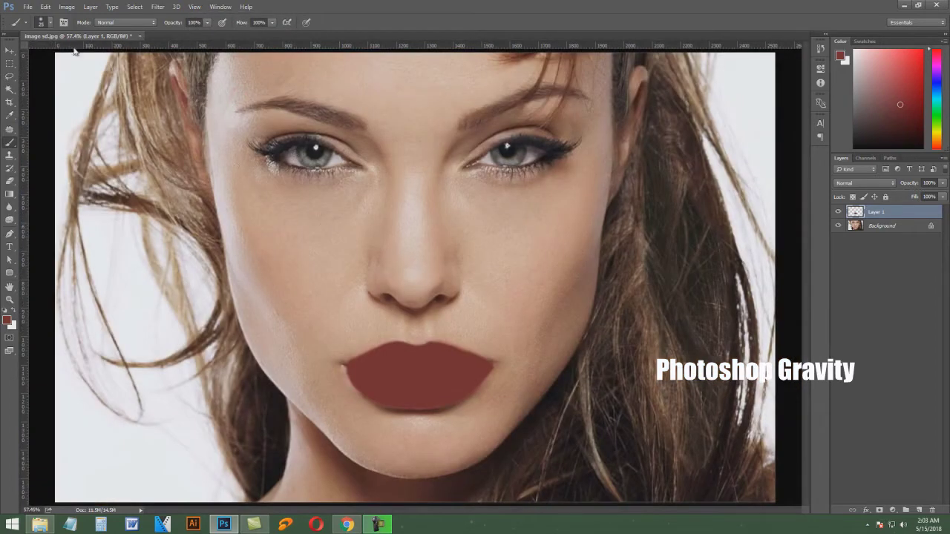
click(894, 183)
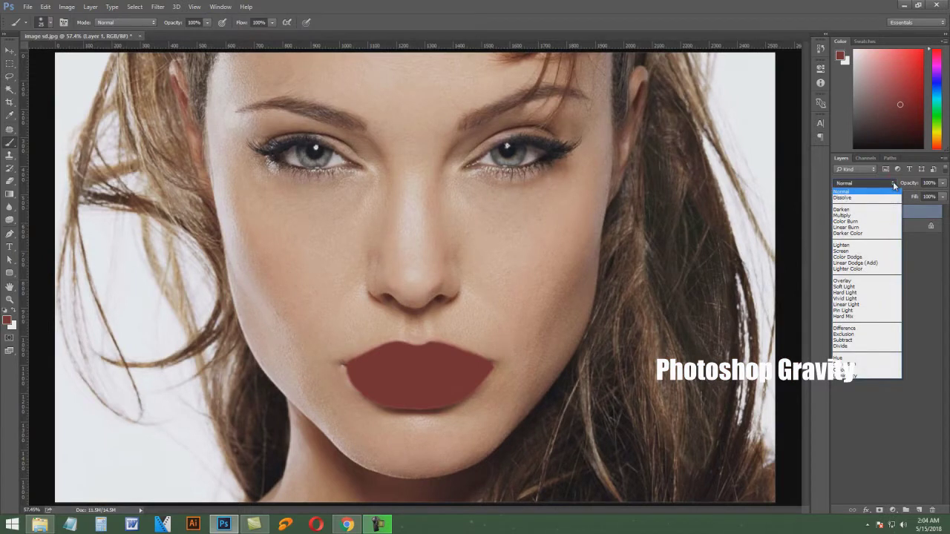
click(874, 283)
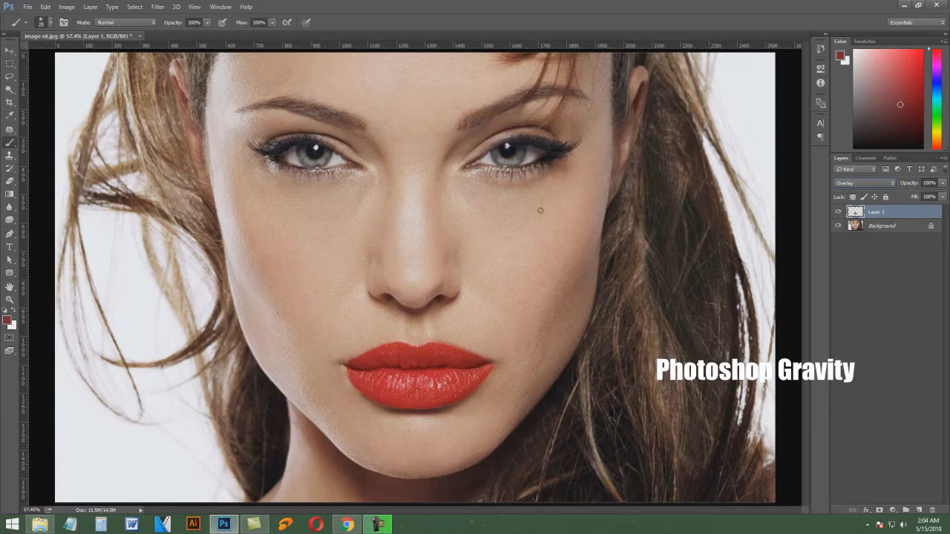
- Merge the lip colour layer down into the background
click(10, 182)
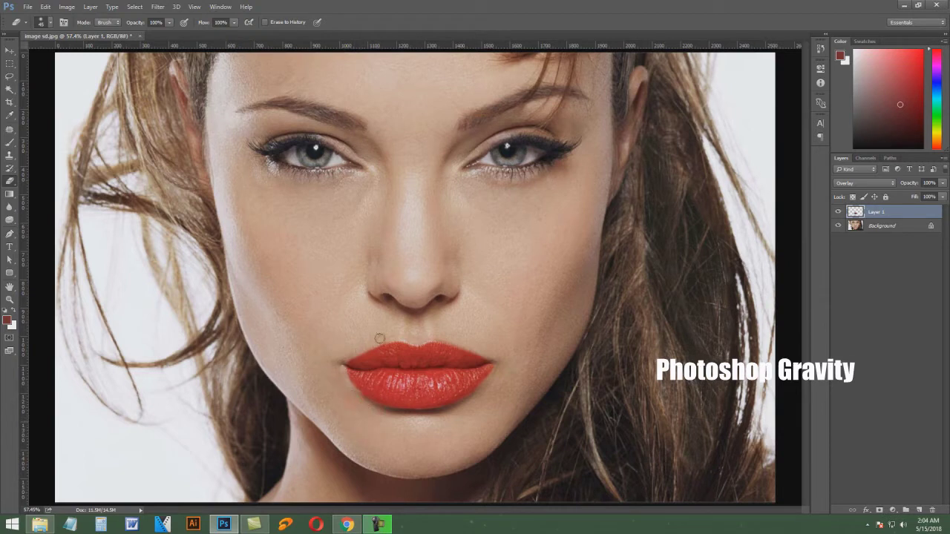
click(10, 51)
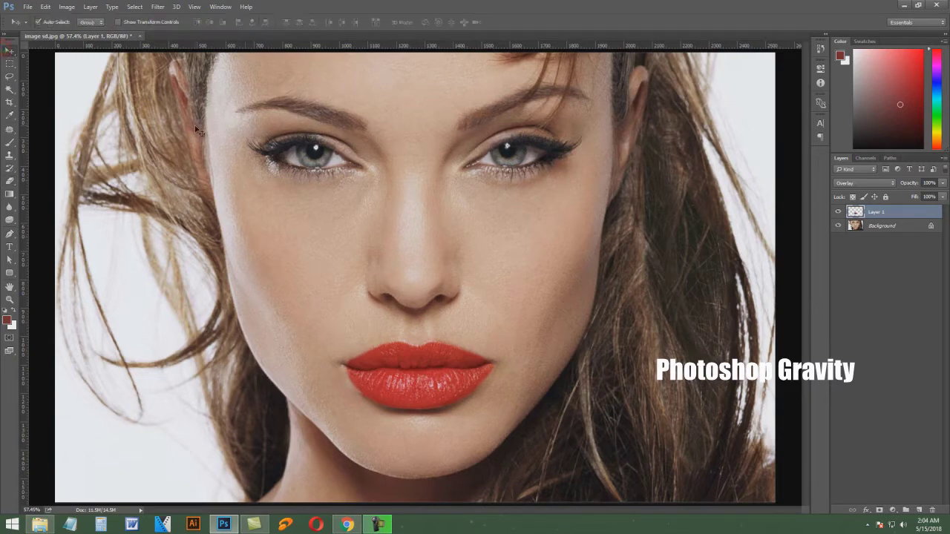
click(89, 6)
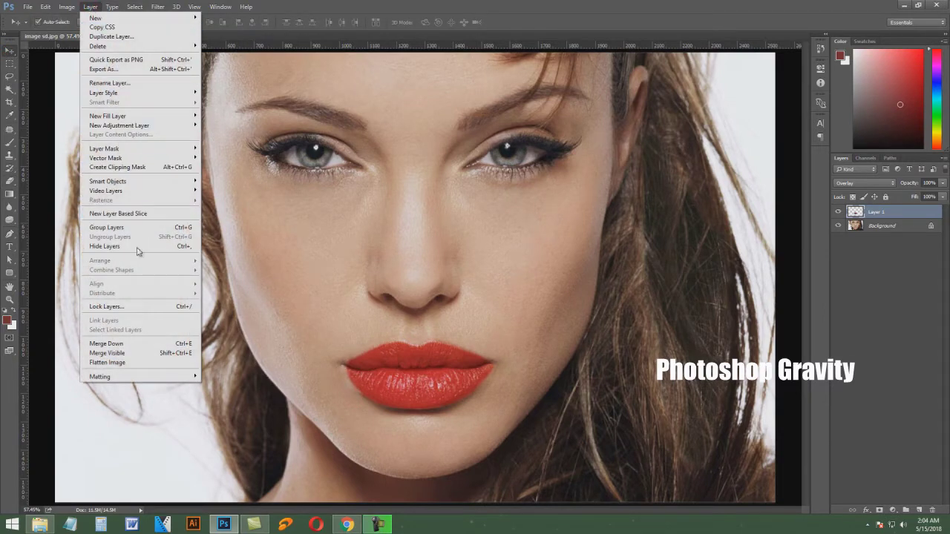
click(144, 345)
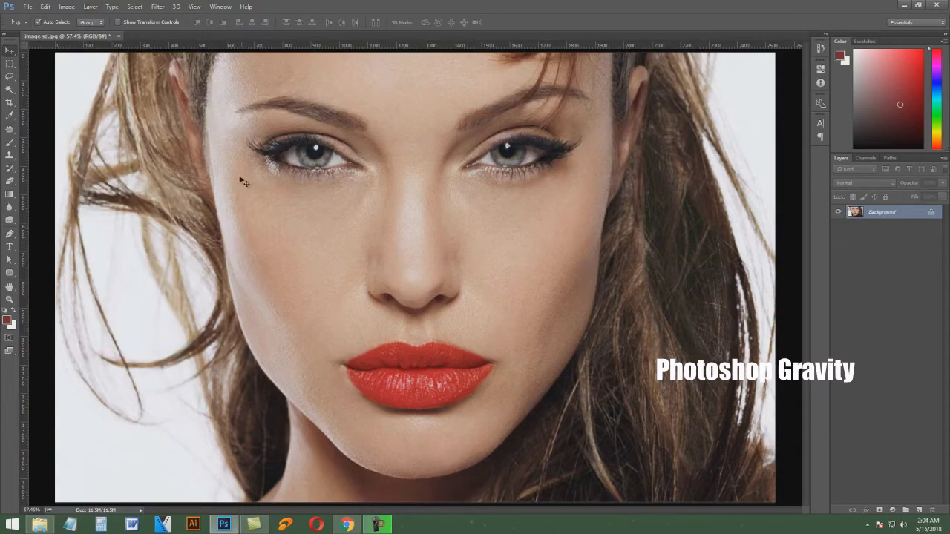
- Duplicate the Background layer as Background copy
click(89, 7)
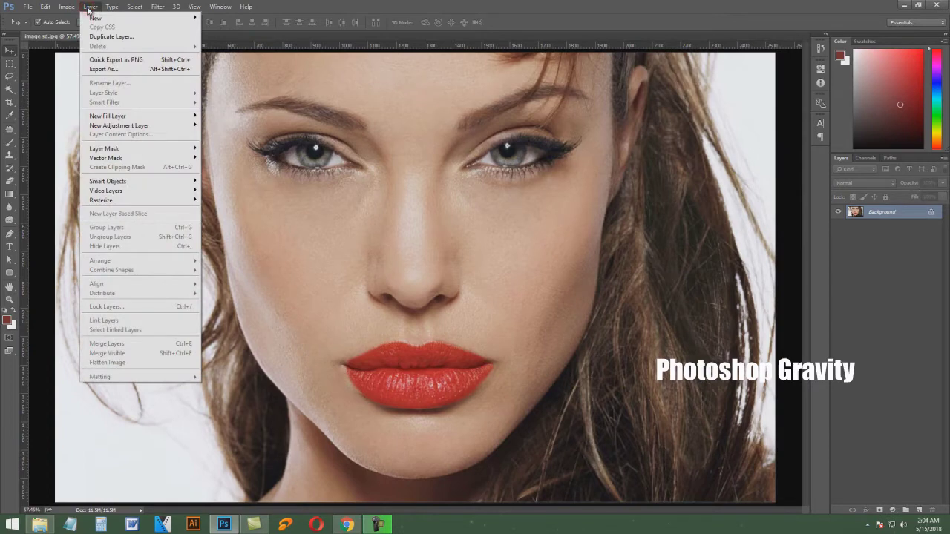
click(150, 39)
click(326, 194)
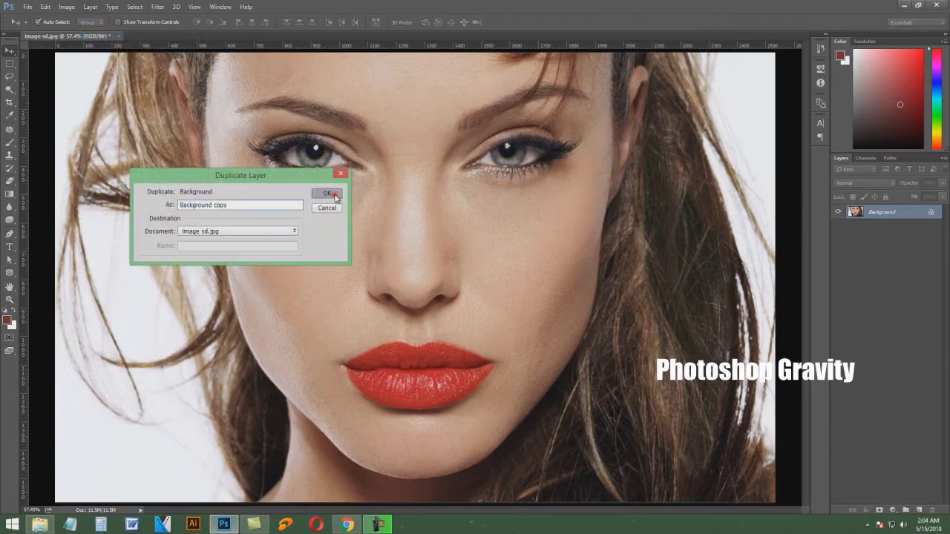
- Add a new empty layer named Layer 1 directly above the original Background layer
right_click(381, 120)
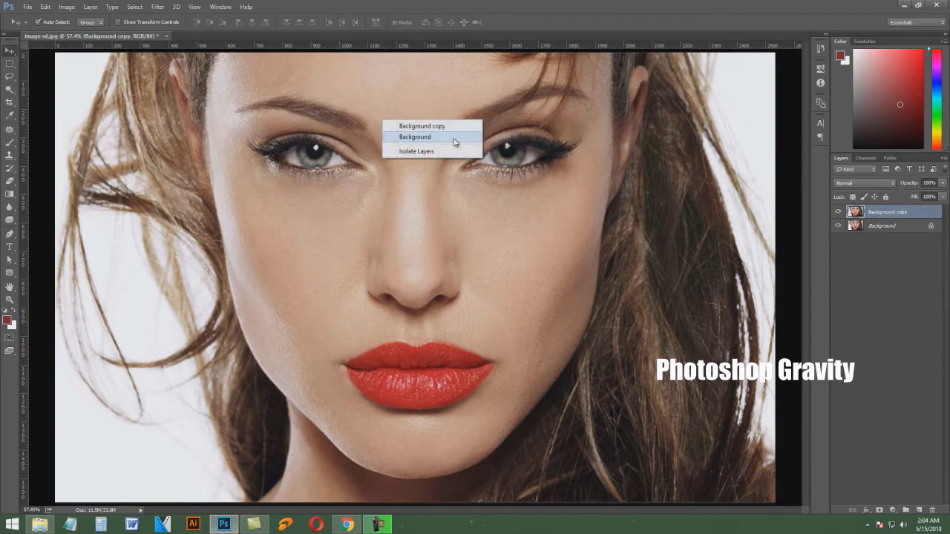
click(454, 140)
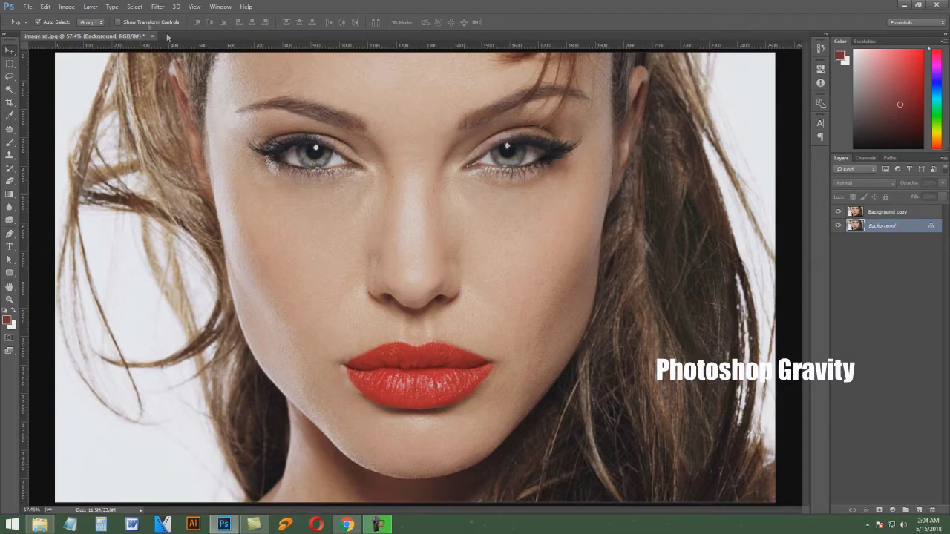
click(90, 8)
mouse_move(127, 18)
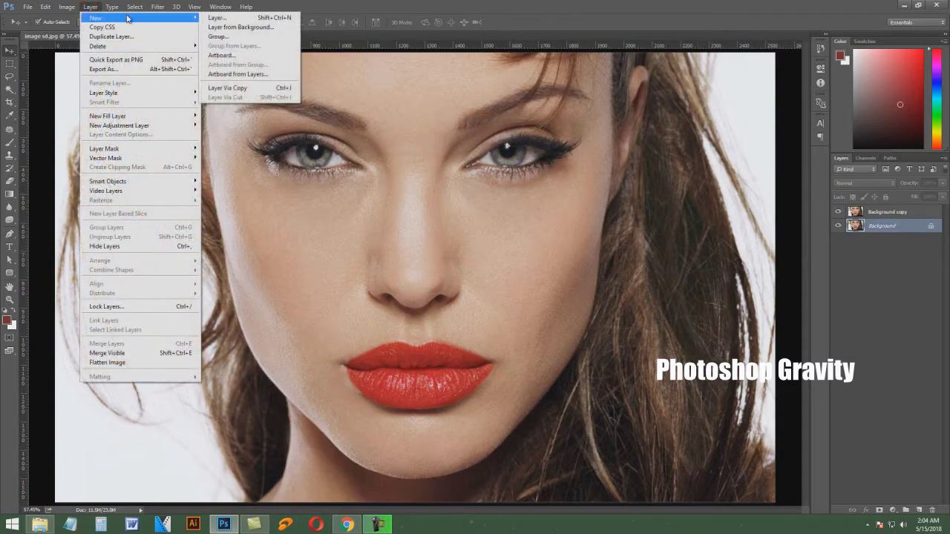
click(244, 18)
click(255, 113)
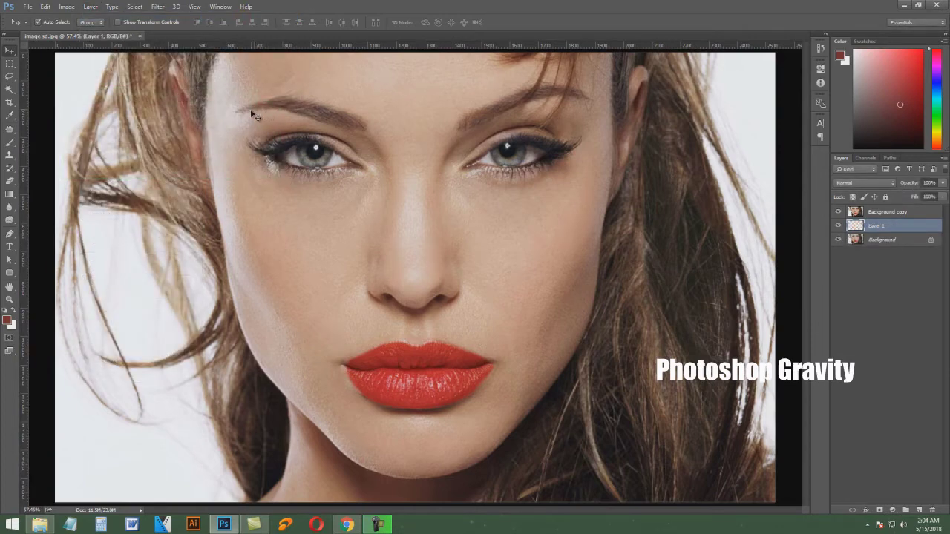
- Fill Layer 1 with black in Normal mode at 100% opacity
click(46, 6)
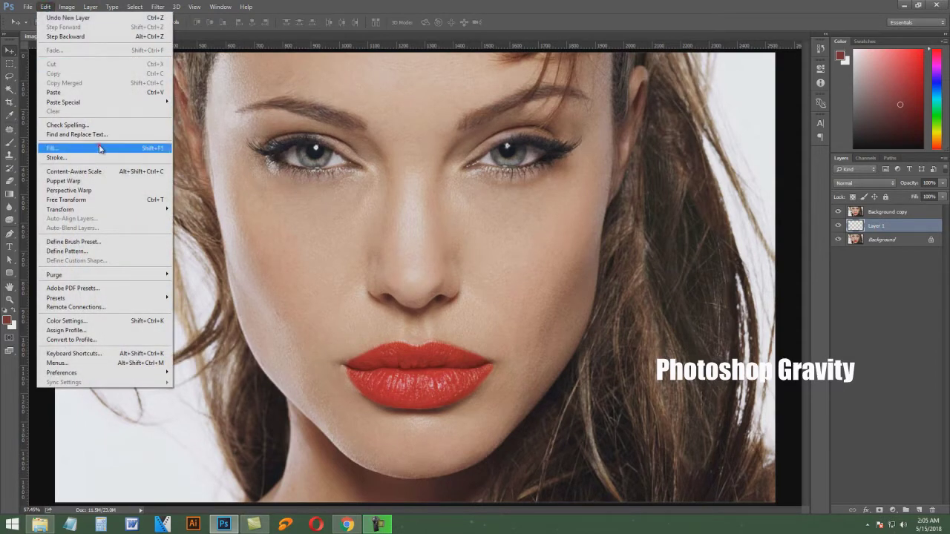
click(100, 148)
click(256, 127)
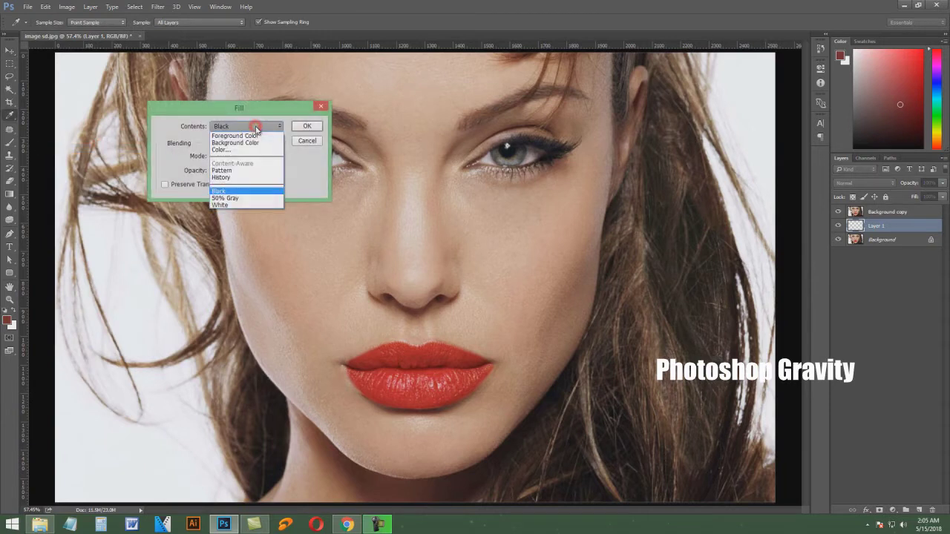
click(257, 191)
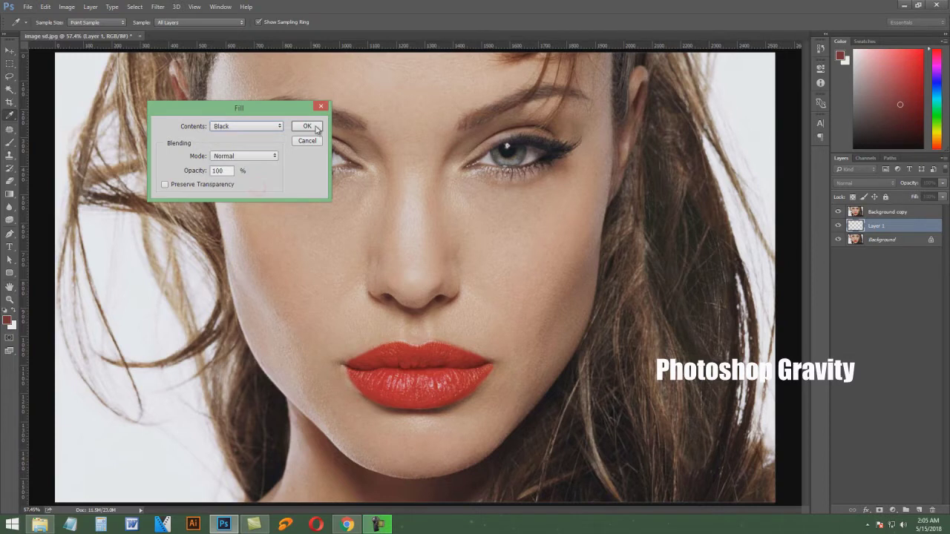
click(307, 126)
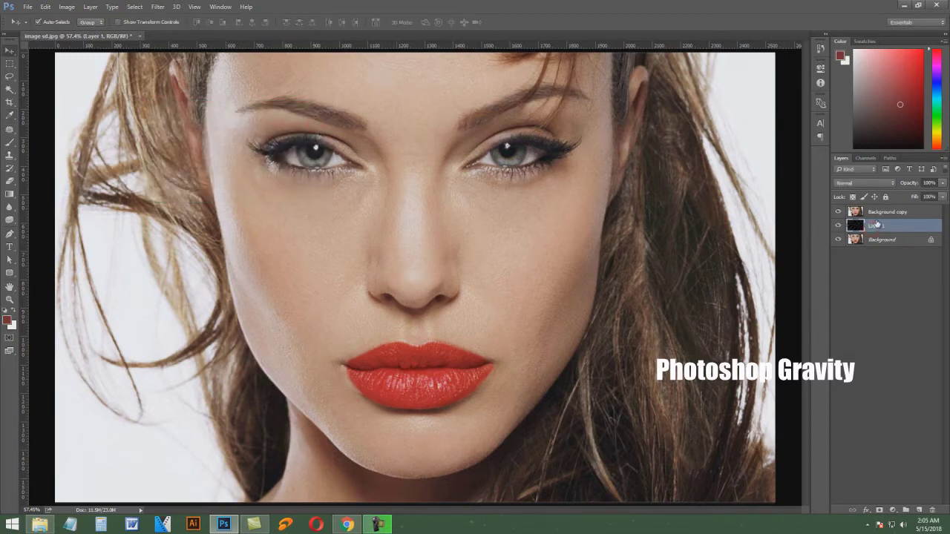
- Make Background copy the active layer and reset the foreground and background colours to their defaults
right_click(417, 113)
click(499, 120)
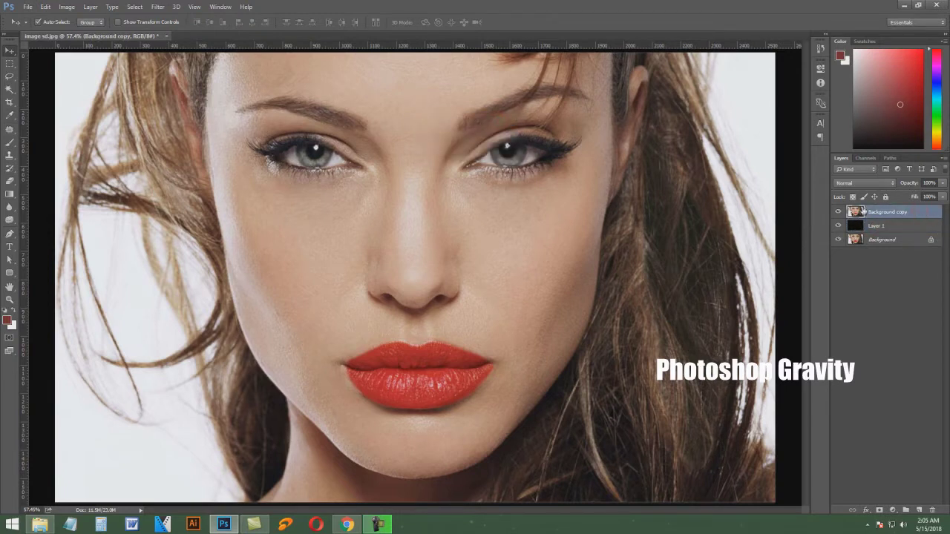
click(6, 312)
- Select a narrow full-height vertical strip through the hair beside the face and cut it to its own layer
click(9, 64)
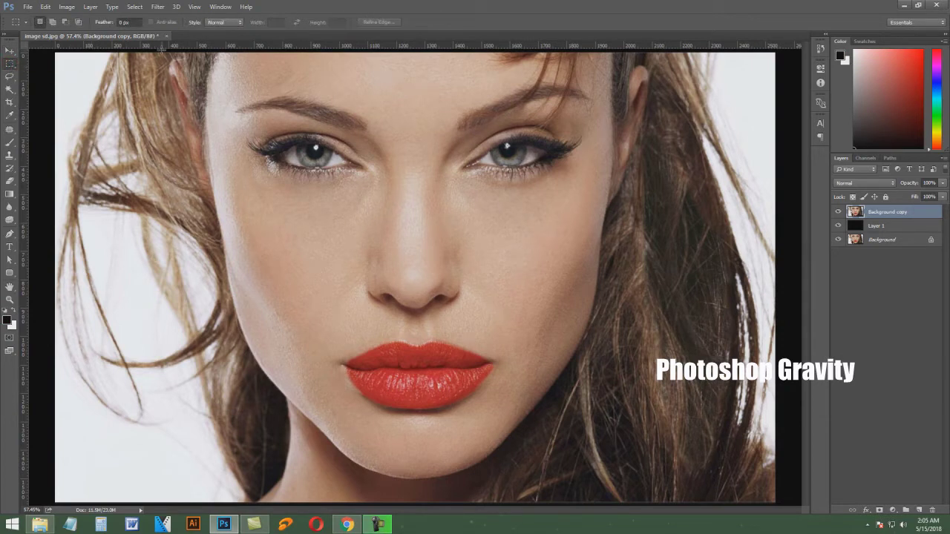
drag(164, 52, 194, 503)
right_click(178, 173)
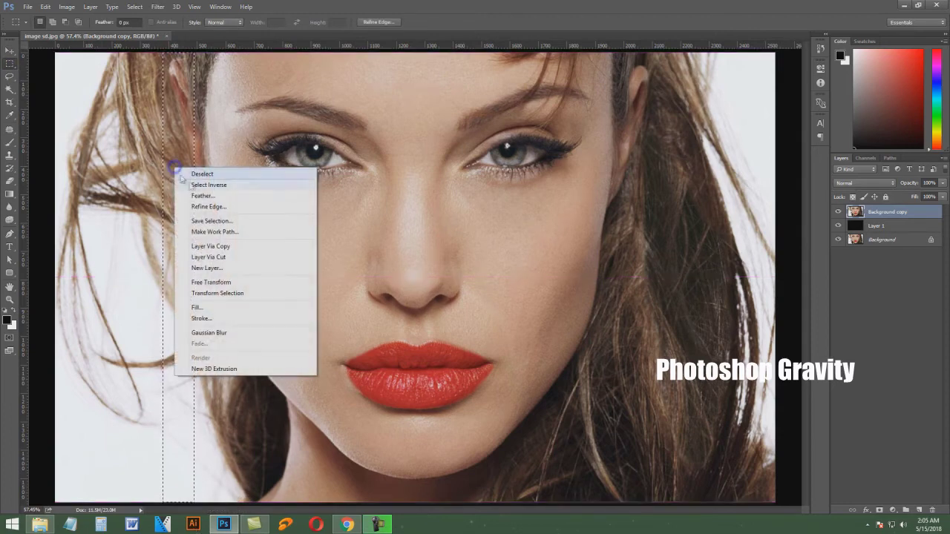
click(255, 256)
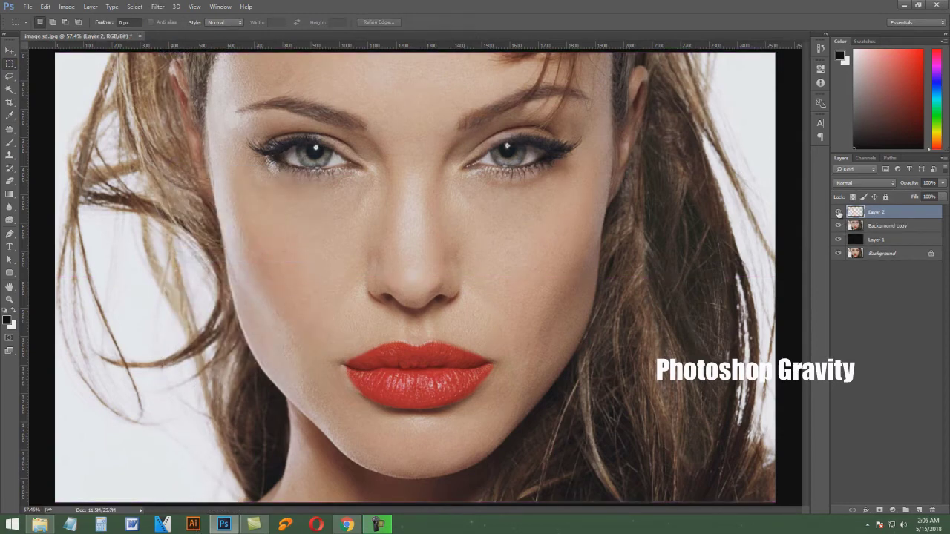
- Hide Layer 2 and cut the adjoining full-height strip along the face's left edge from Background copy to its own layer
click(838, 213)
click(879, 225)
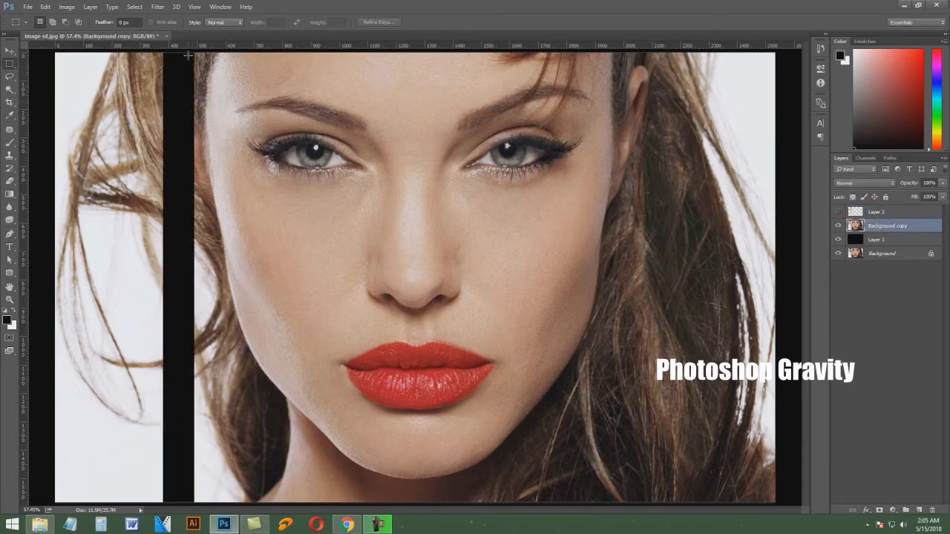
drag(191, 52, 224, 502)
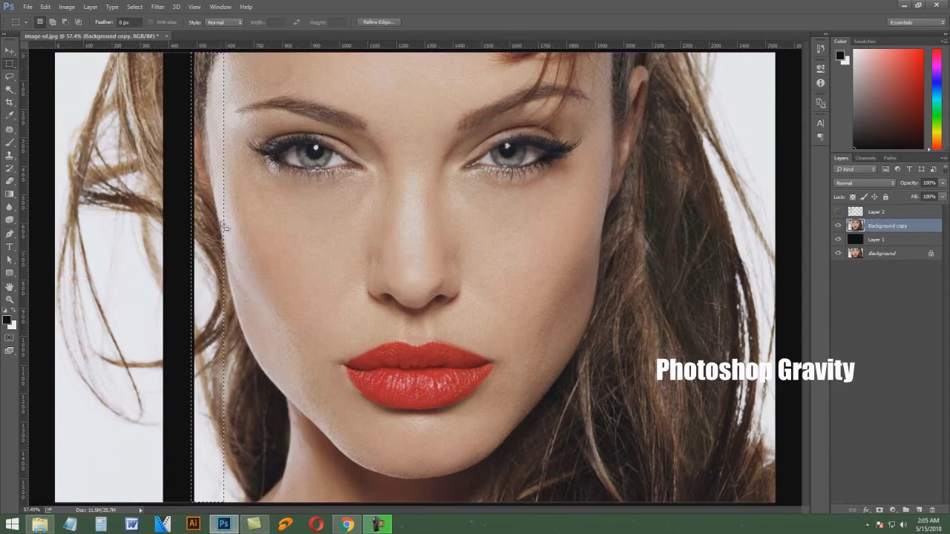
right_click(205, 160)
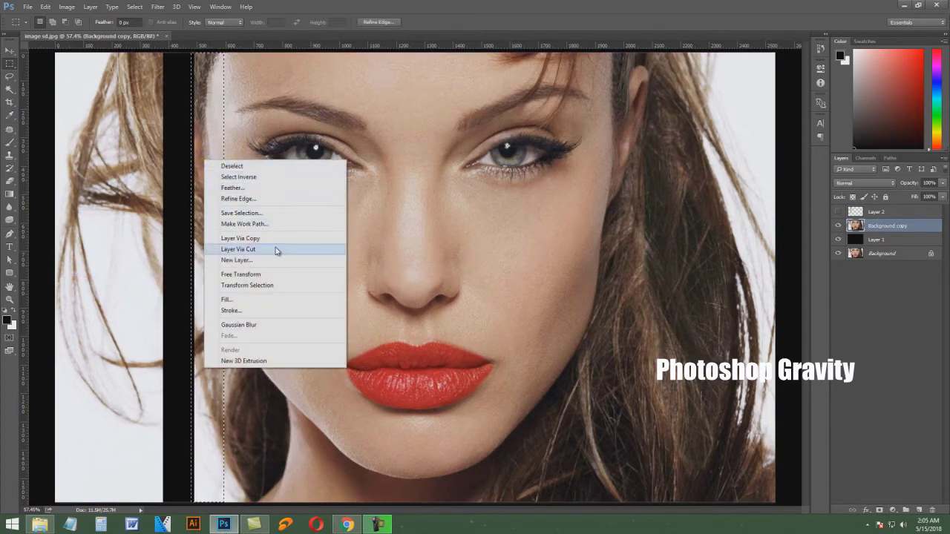
click(275, 248)
- Hide Layer 3 and cut the adjoining strip through the left cheek and outer eye corner from Background copy to its own layer
click(838, 226)
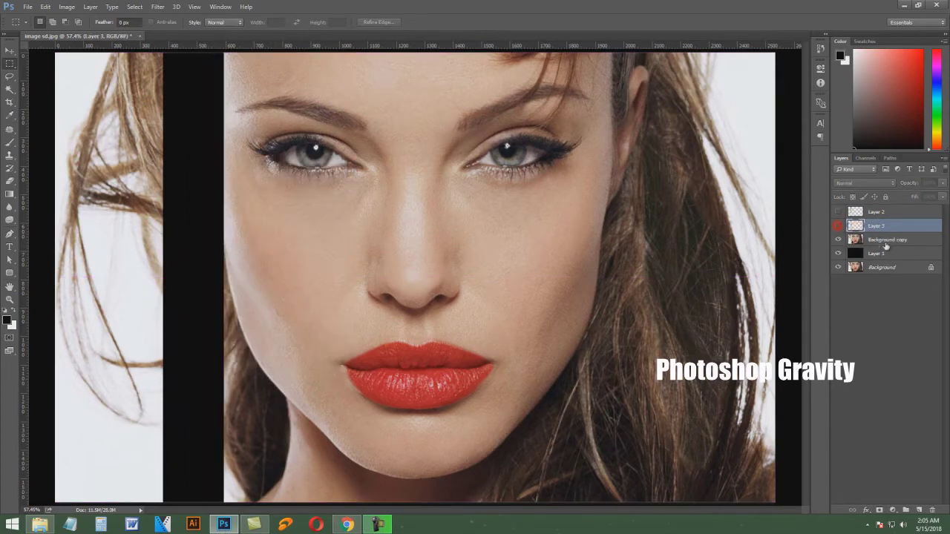
click(885, 240)
drag(221, 52, 268, 502)
click(307, 265)
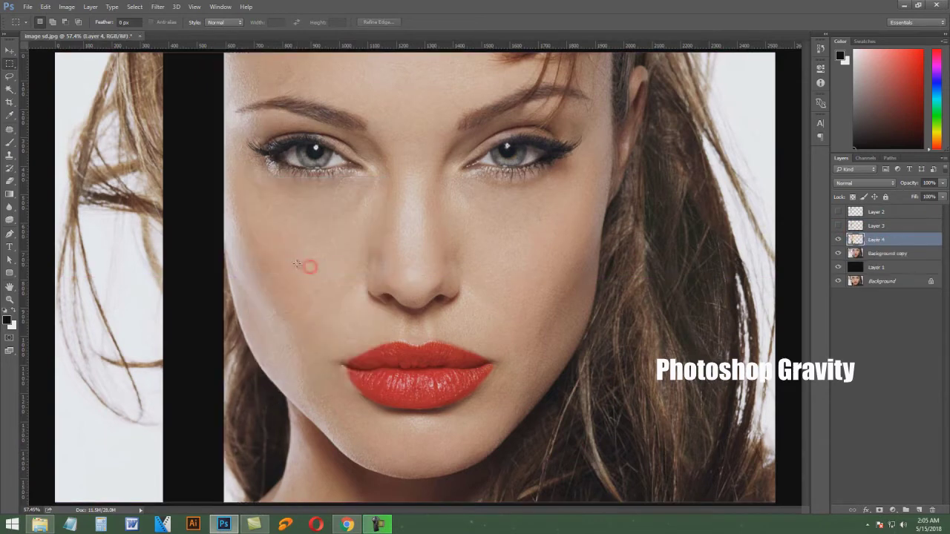
- Cut the next narrow full-height strip, through the outer half of the left eye, from Background copy to its own layer
drag(264, 54, 299, 504)
right_click(284, 143)
click(358, 241)
- Cut a wider full-height strip, from the left iris to the side of the nose, to its own layer
drag(286, 52, 363, 502)
right_click(319, 116)
click(363, 197)
- Hide Layer 6 and cut a full-height strip through the nose and mouth centre from Background copy to its own layer
click(838, 267)
click(887, 281)
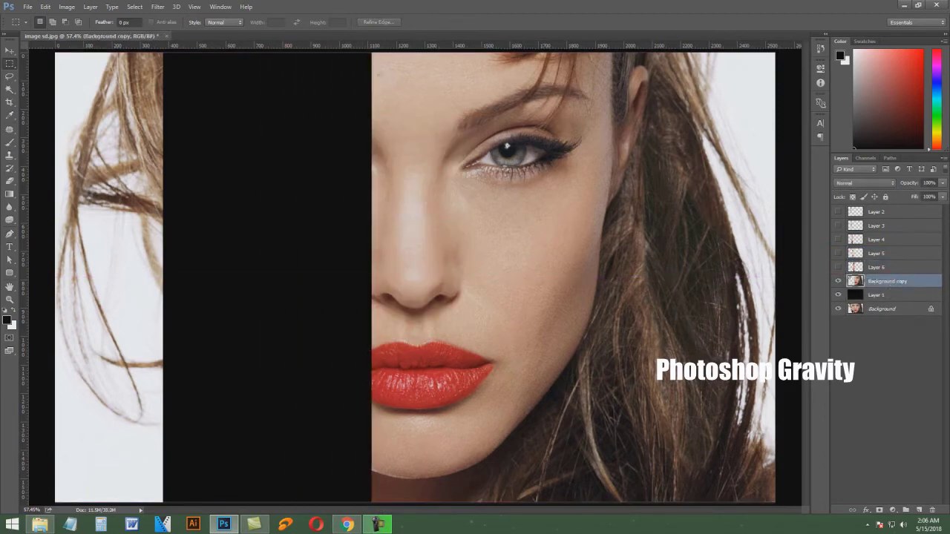
drag(368, 52, 448, 502)
right_click(399, 182)
click(446, 277)
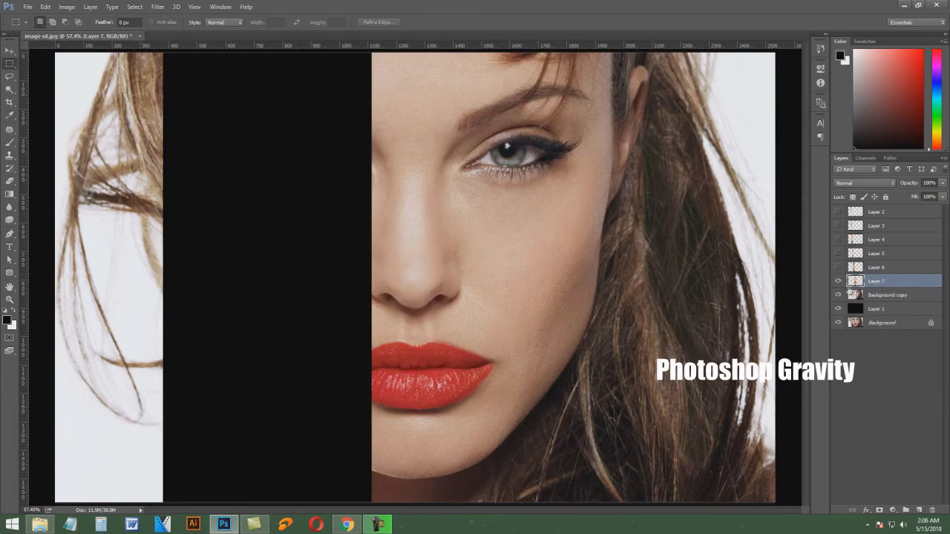
- Hide Layer 7 and cut a full-height strip through the inner half of the right eye from Background copy to its own layer
click(838, 281)
click(887, 295)
drag(449, 52, 537, 505)
right_click(463, 116)
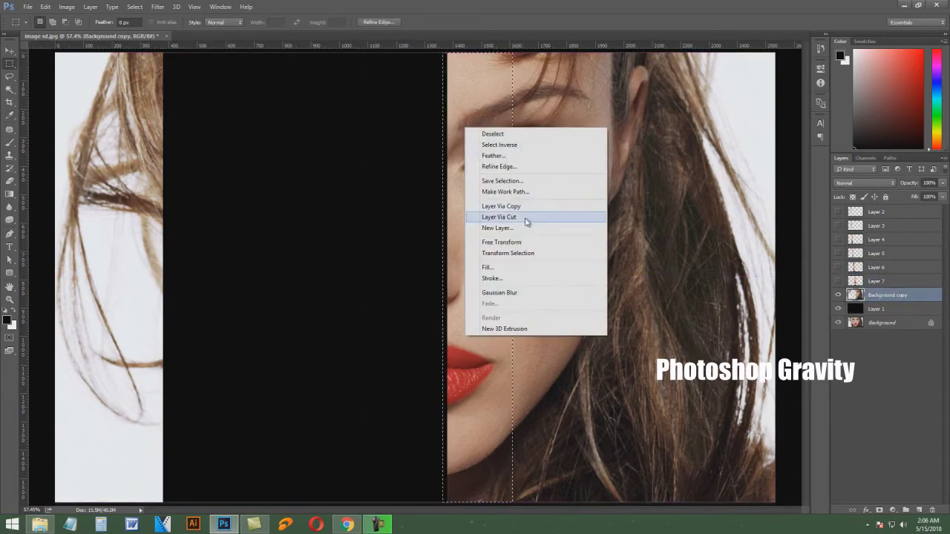
click(530, 208)
- Hide Layer 8 and cut a full-height strip through the outer half of the right eye from Background copy to its own layer
click(838, 295)
click(887, 308)
drag(508, 52, 576, 502)
right_click(538, 160)
click(570, 249)
- Hide Layer 9 and cut a narrow full-height strip just beyond the right eye from Background copy to its own layer
click(838, 309)
click(887, 323)
drag(574, 52, 603, 502)
right_click(598, 230)
click(651, 321)
- Hide Layer 10 and cut a narrow full-height strip at the right ear's inner side from Background copy to its own layer
click(838, 323)
click(887, 336)
drag(598, 52, 632, 502)
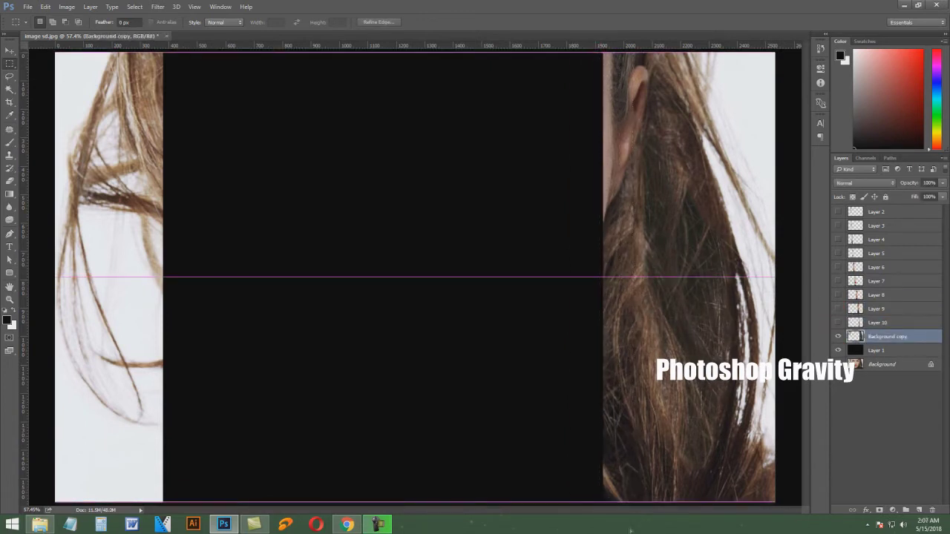
right_click(620, 164)
click(675, 253)
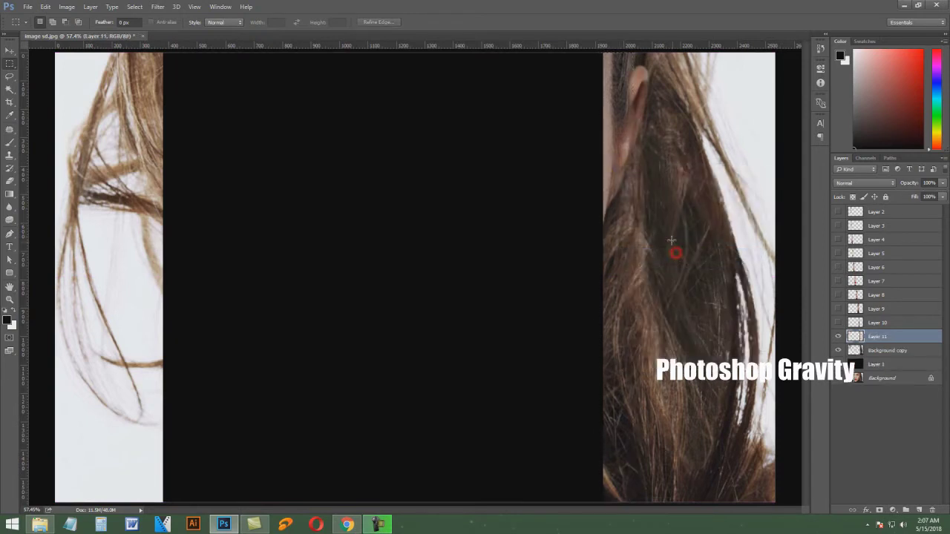
- Hide Layer 11 and delete the leftover Background copy layer
click(837, 337)
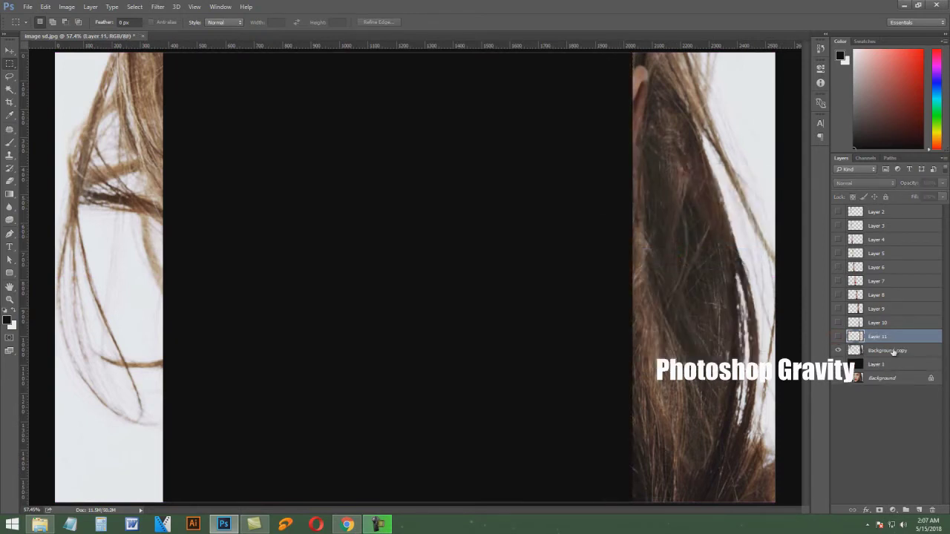
click(893, 351)
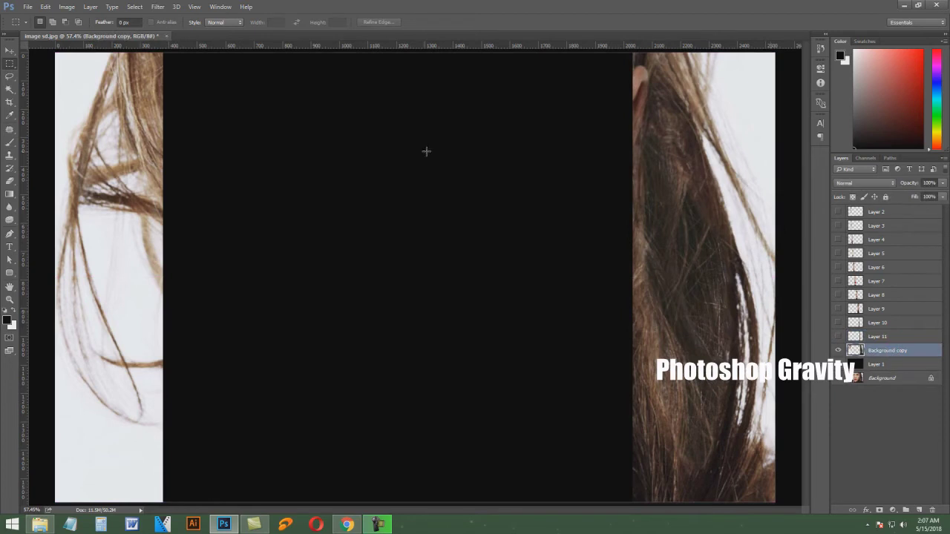
click(90, 7)
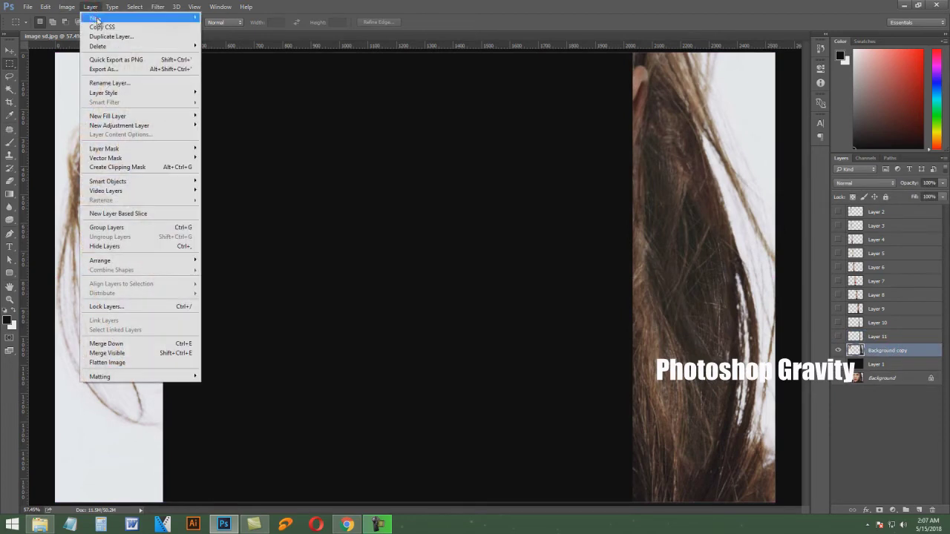
mouse_move(129, 48)
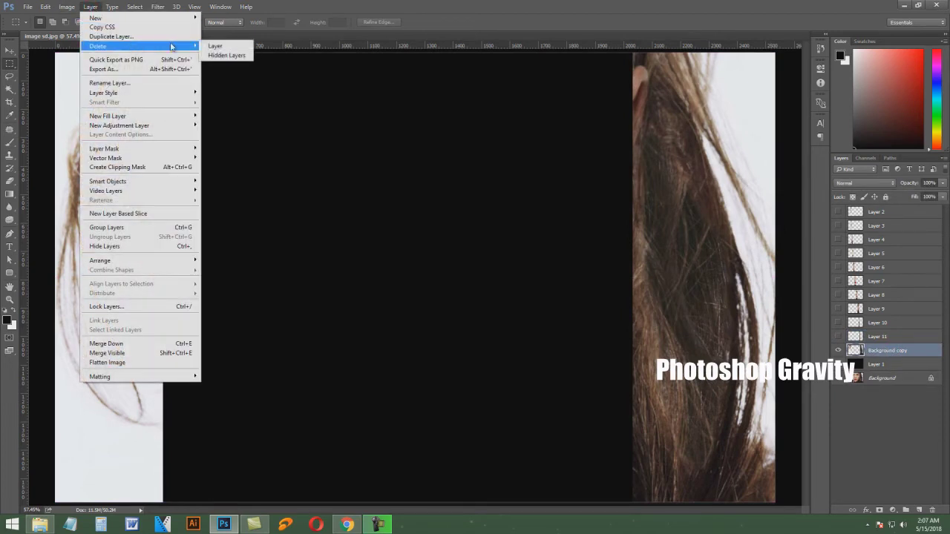
click(230, 49)
click(445, 198)
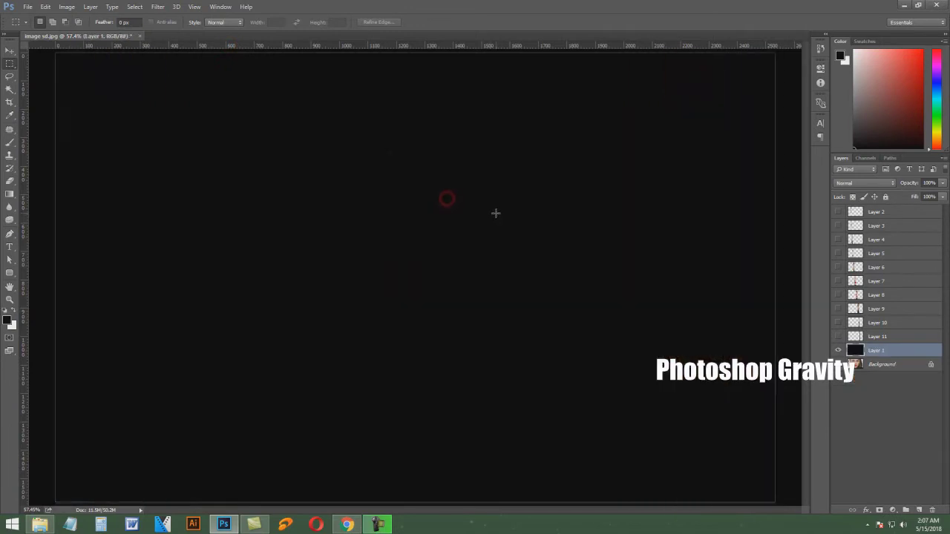
- Show Layers 2 to 11 again and move the Layer 2 strip horizontally to the left edge of the canvas
drag(839, 337, 839, 224)
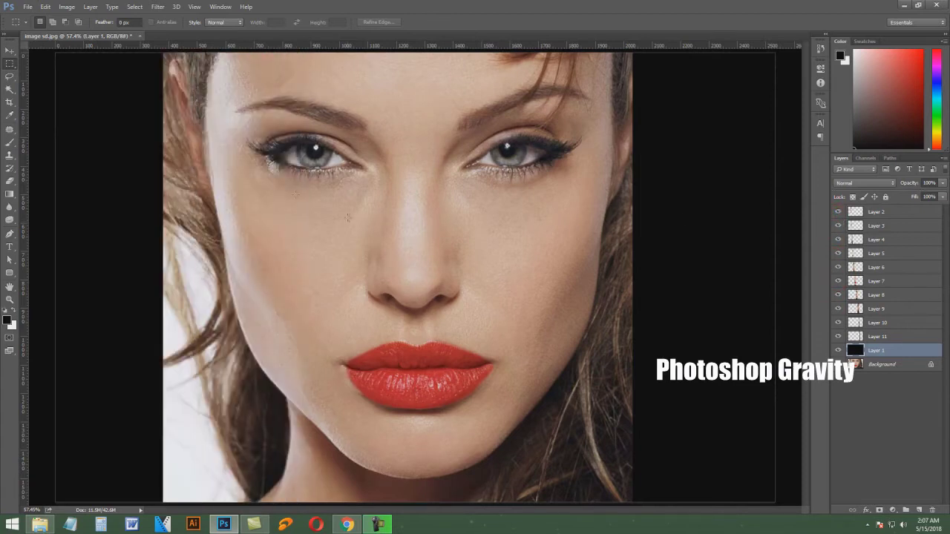
click(7, 52)
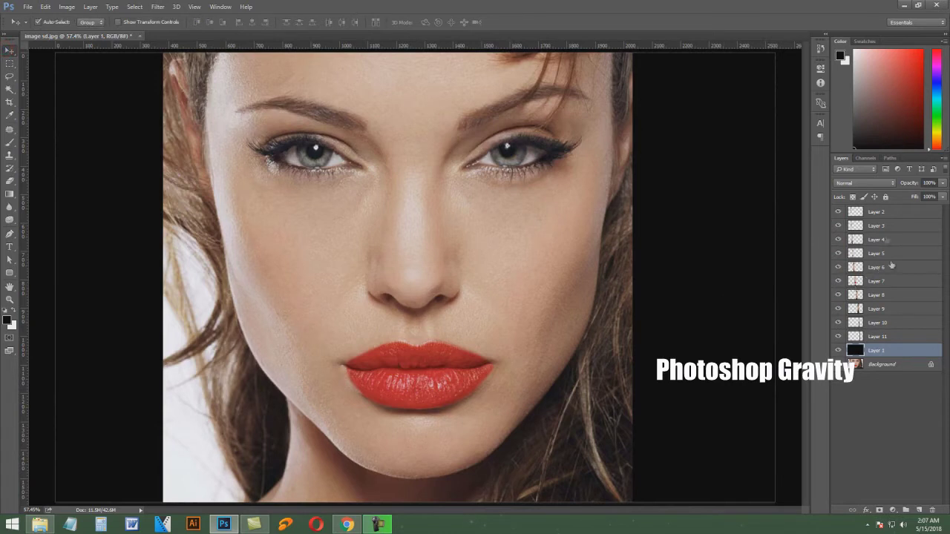
click(875, 214)
click(838, 212)
click(838, 212)
drag(156, 221, 63, 220)
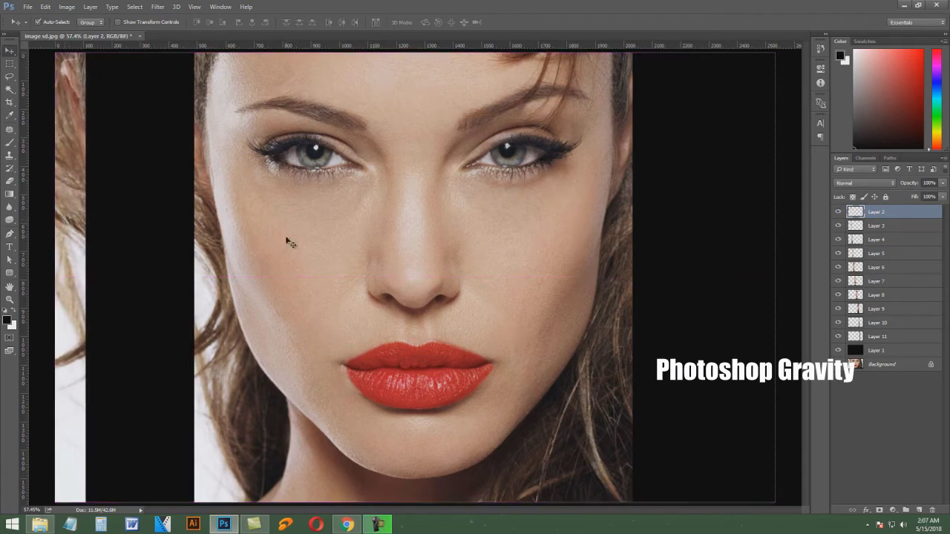
- Move the Layer 11 strip close to the canvas's right edge and spread the neighbouring strips apart toward it
click(627, 242)
drag(629, 241, 763, 238)
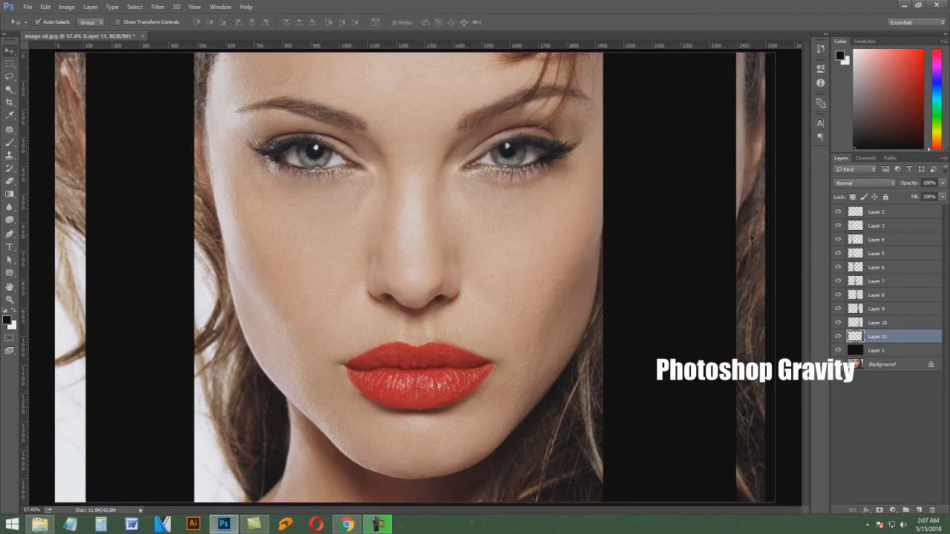
drag(591, 235, 617, 226)
- Move the Layer 3, 4, 5 and 6 strips to the left, leaving a black gap between each of them
drag(202, 224, 115, 224)
drag(237, 249, 172, 240)
drag(297, 239, 247, 237)
drag(341, 267, 306, 262)
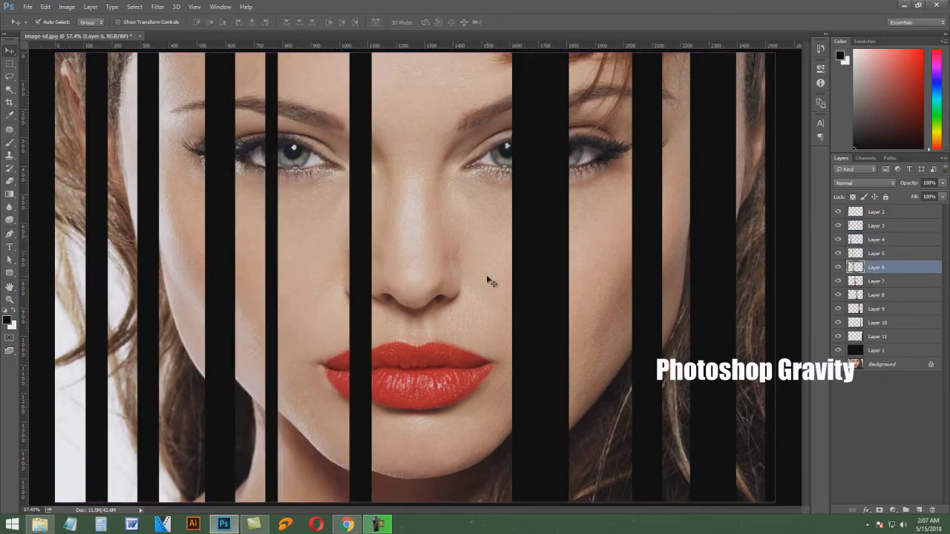
- Reposition the nose strip and the strips on the right half of the face with black gaps between them
drag(492, 277, 523, 275)
drag(449, 282, 426, 276)
drag(504, 275, 503, 280)
drag(178, 232, 189, 234)
drag(687, 297, 600, 294)
drag(520, 287, 534, 289)
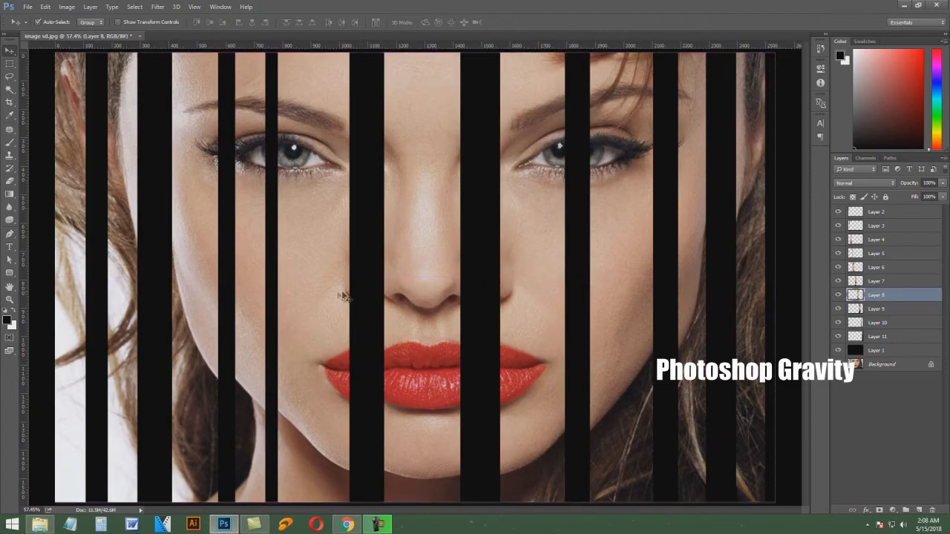
- Shift the Layer 4, 5 and 6 strips slightly further left to even out the gaps on that side
drag(206, 277, 186, 278)
drag(259, 289, 242, 288)
drag(312, 310, 301, 306)
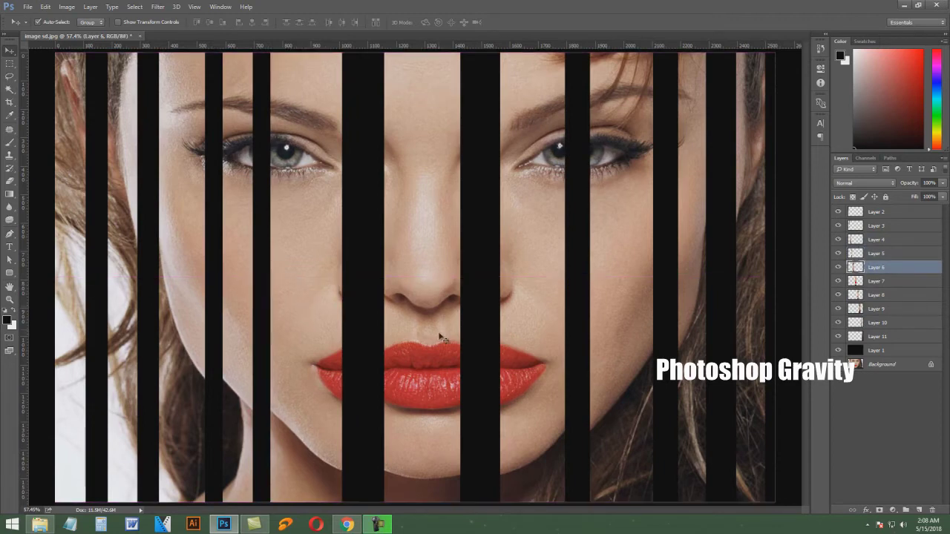
click(438, 334)
- Select Layers 2 to 11, hide Layer 1 and Background, and stamp the visible strips into a new merged layer
click(893, 213)
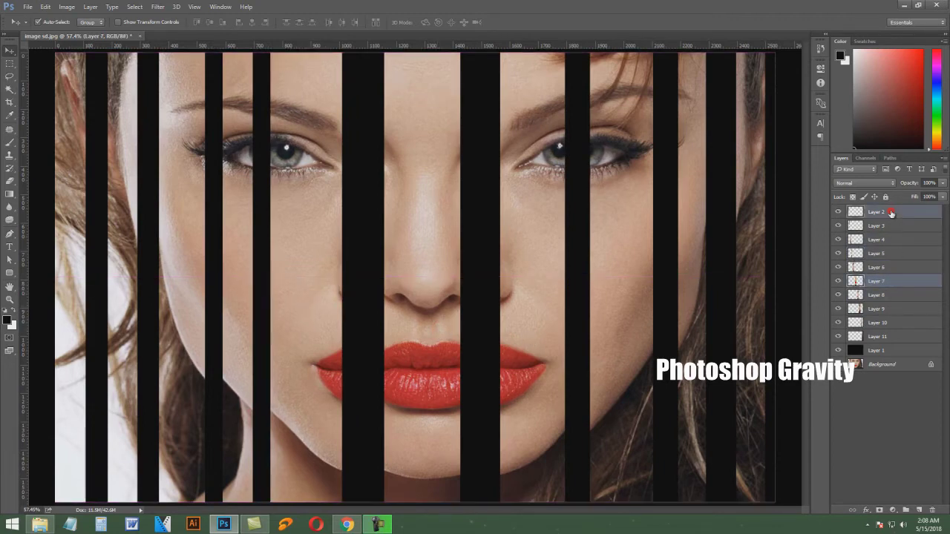
shift+click(888, 338)
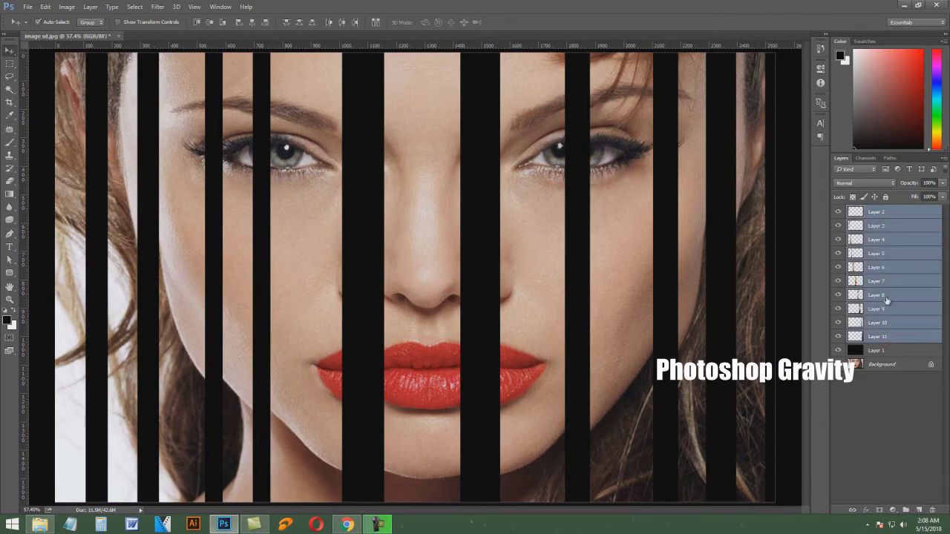
click(838, 350)
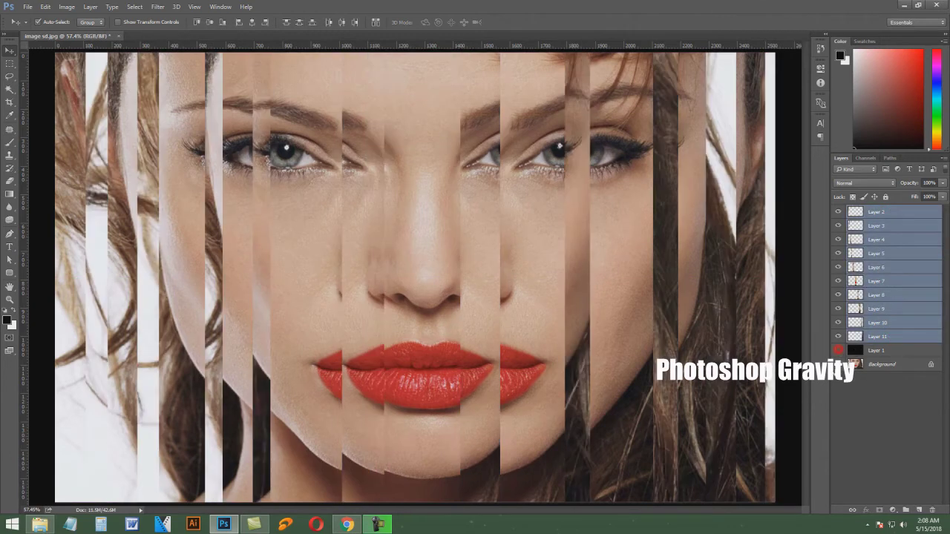
click(837, 365)
key(ctrl+alt+shift+e)
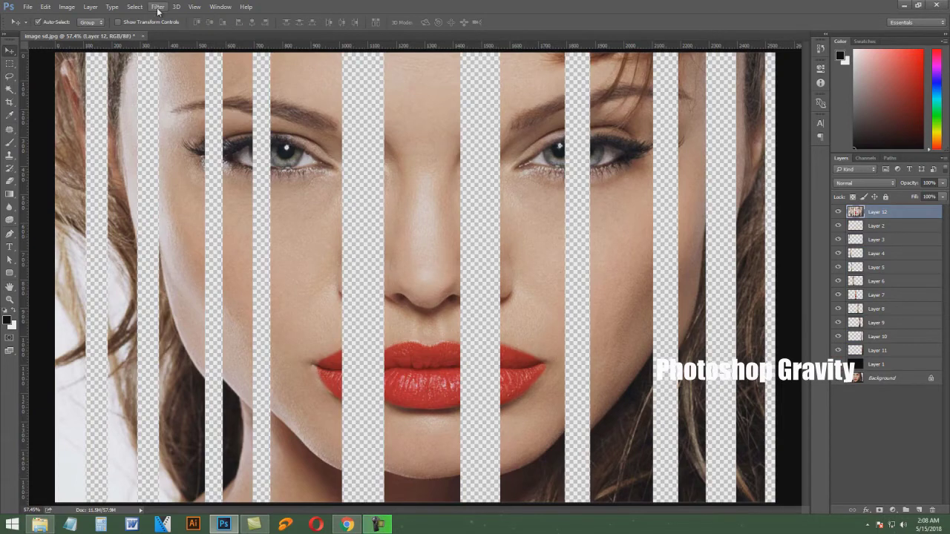
- Duplicate Layer 12 as Layer 12 copy in the same document and hide the copy
click(91, 7)
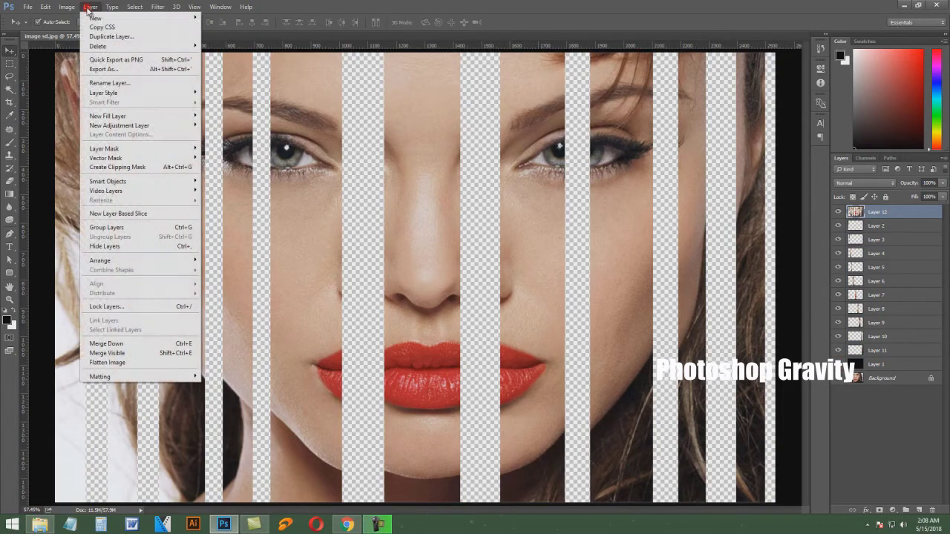
click(156, 37)
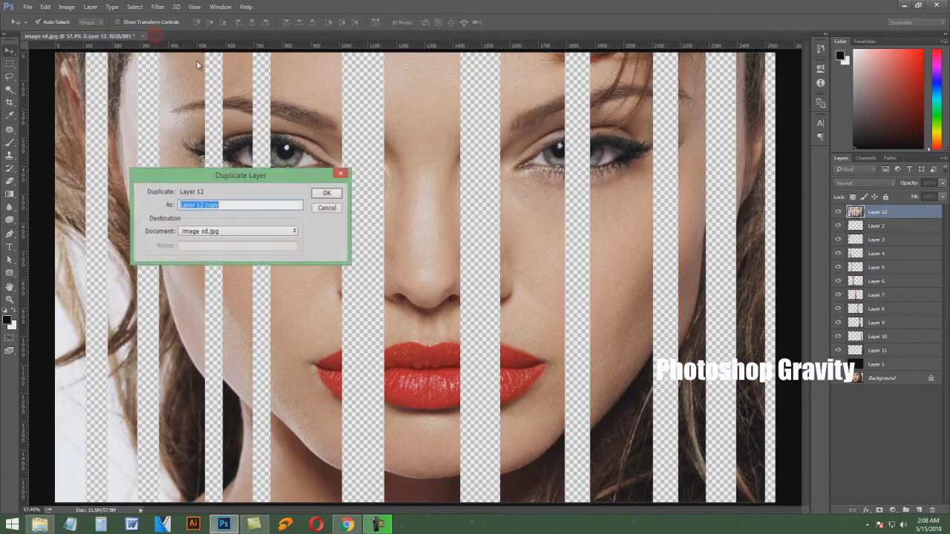
click(325, 192)
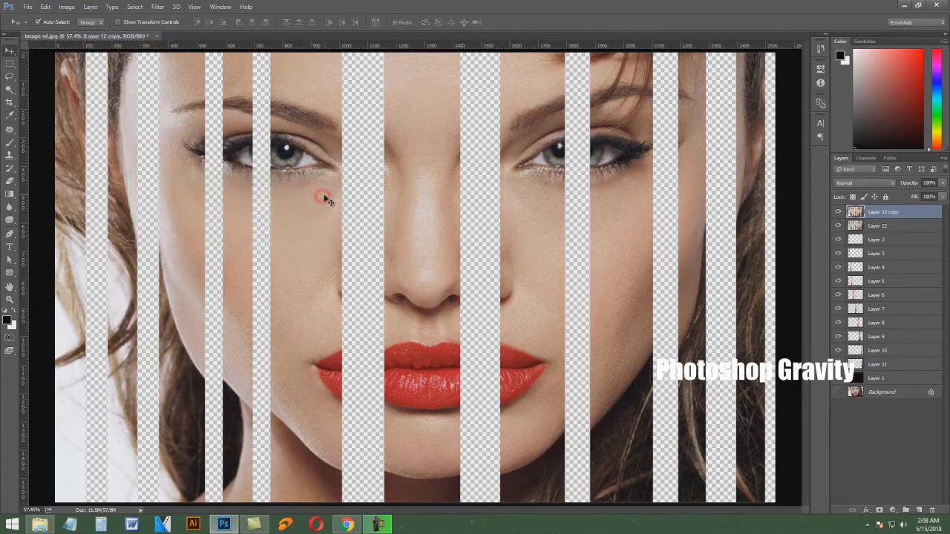
click(837, 213)
- Apply a Gaussian Blur with radius 10 to Layer 12
click(881, 227)
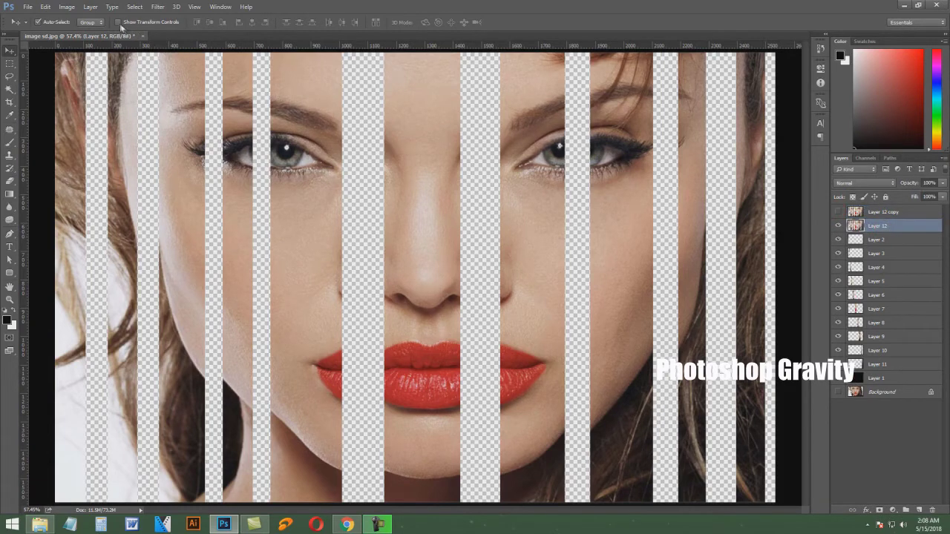
click(157, 7)
mouse_move(201, 120)
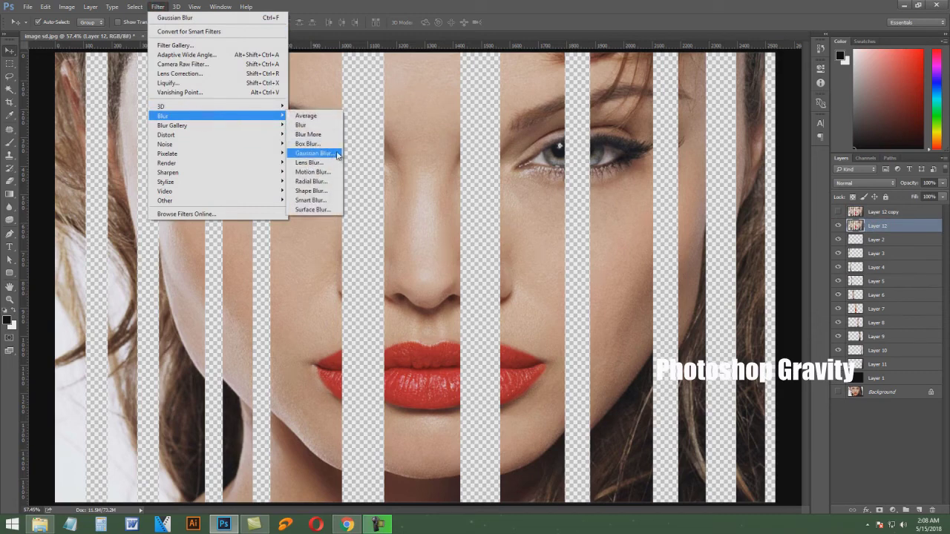
click(337, 154)
text(10)
click(260, 101)
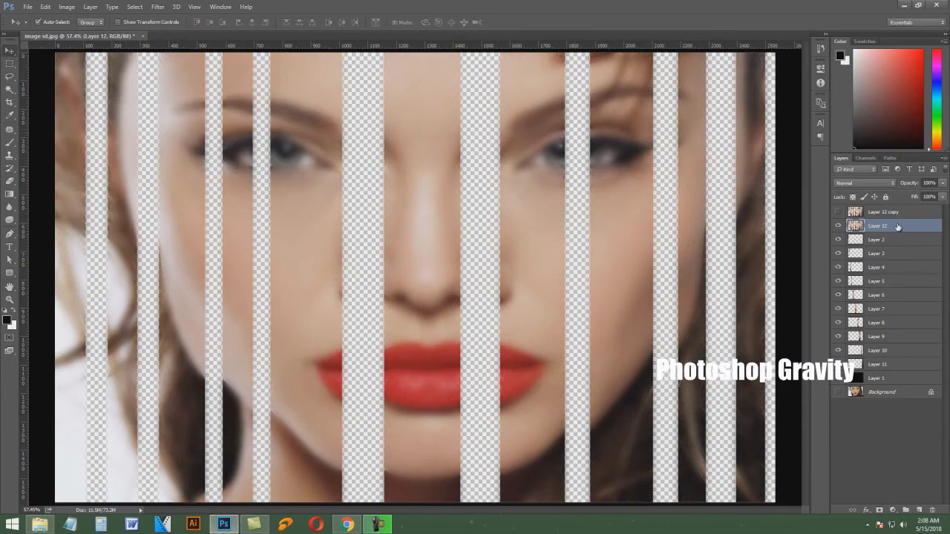
- Move the blurred Layer 12 directly above the re-shown black Layer 1 and make Layer 12 copy the active layer
drag(898, 226, 885, 365)
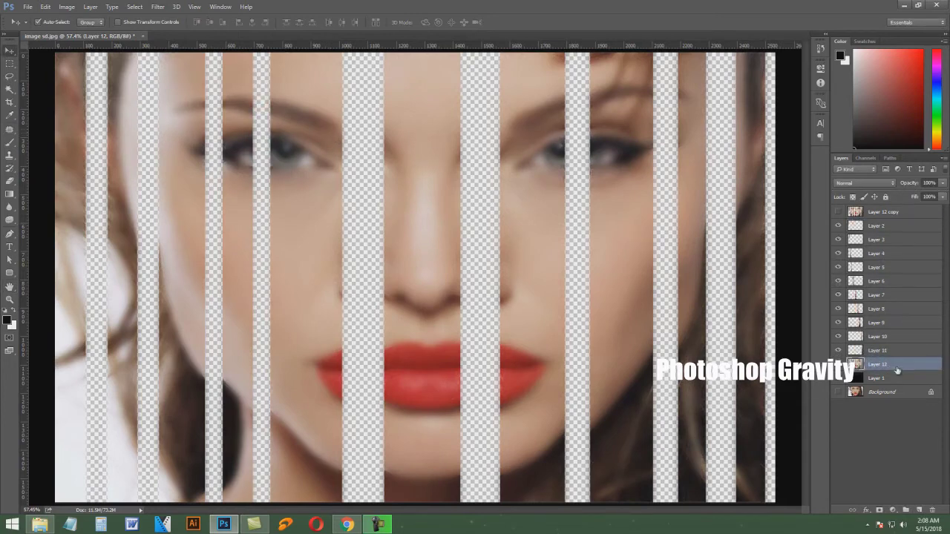
click(839, 378)
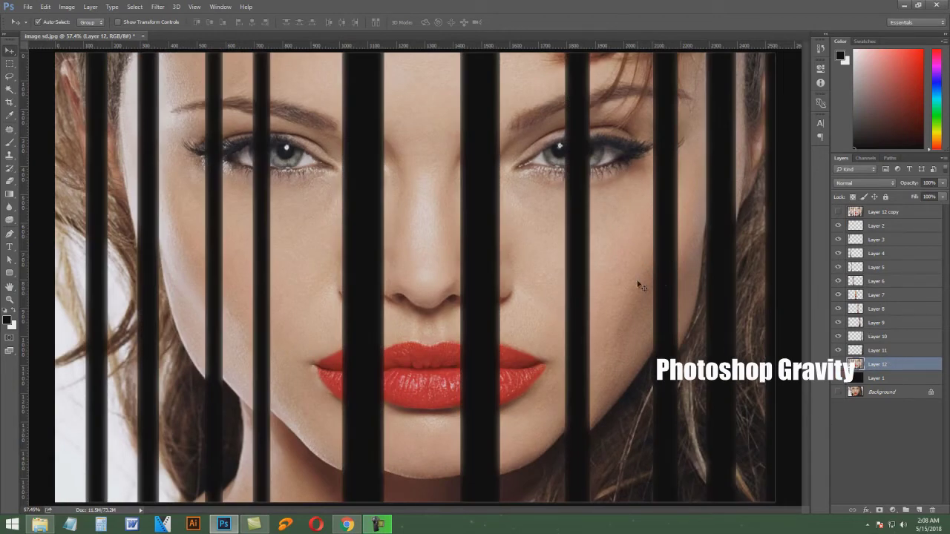
click(878, 214)
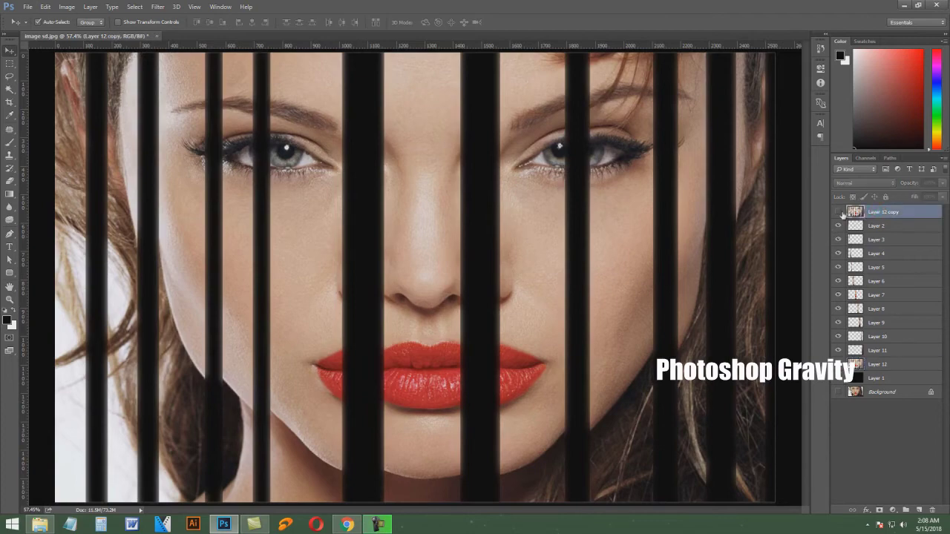
- Show Layer 12 copy, shift it left on the canvas, and move it below Layer 11 in the layer stack
click(836, 213)
drag(531, 288, 489, 287)
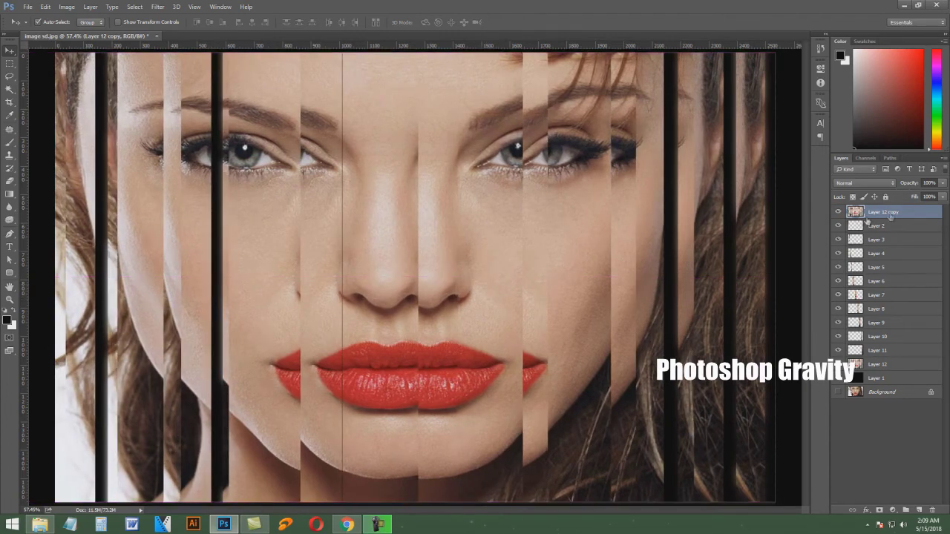
drag(891, 214, 892, 352)
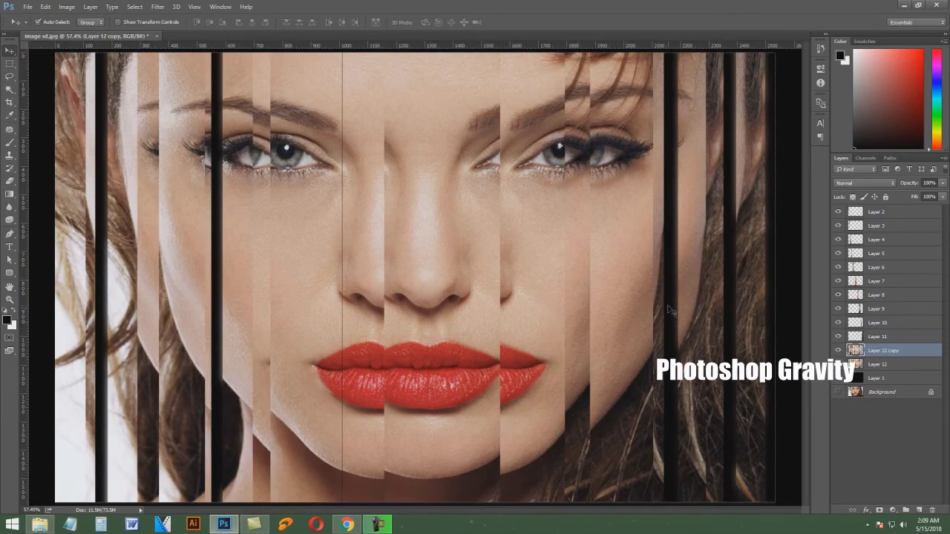
- Shift the blurred Layer 12 to cover the remaining black gaps between the strips and at the upper edge
click(766, 164)
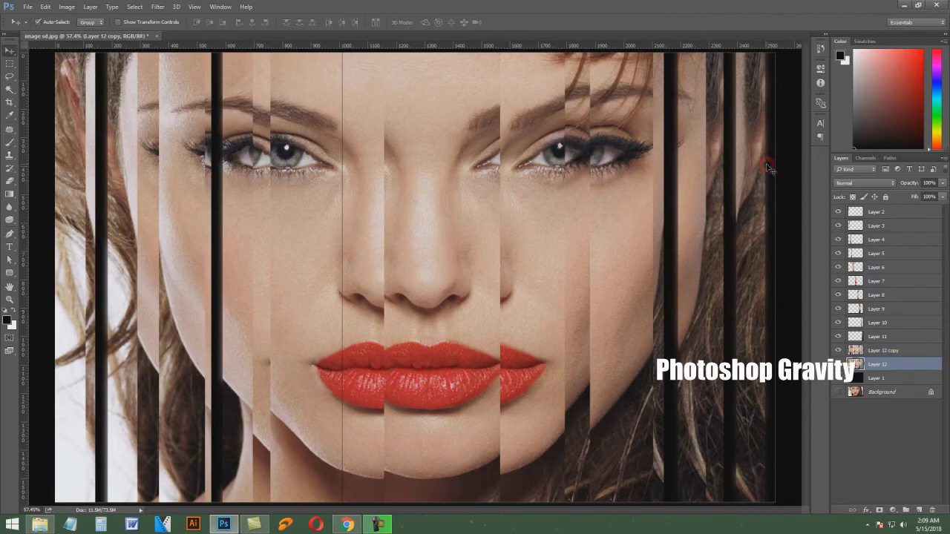
drag(771, 168, 746, 170)
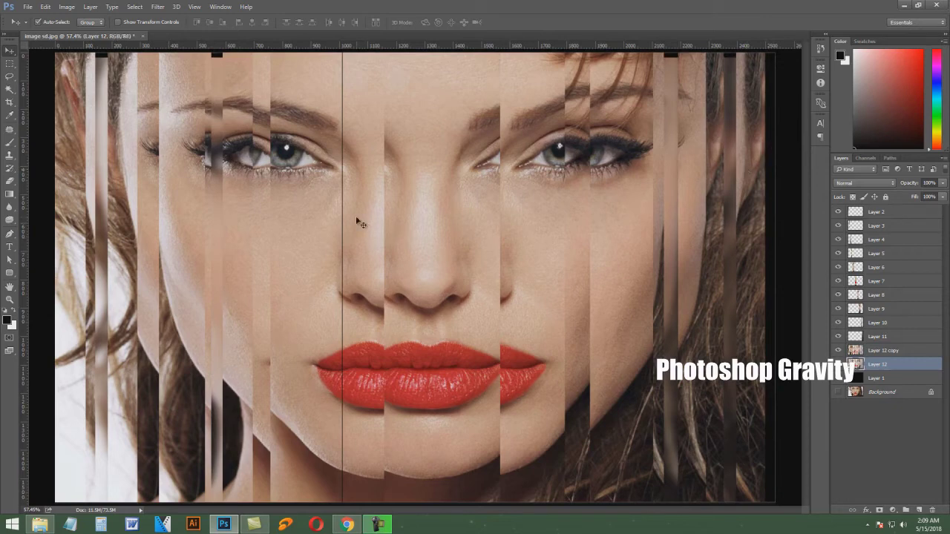
drag(221, 187, 212, 180)
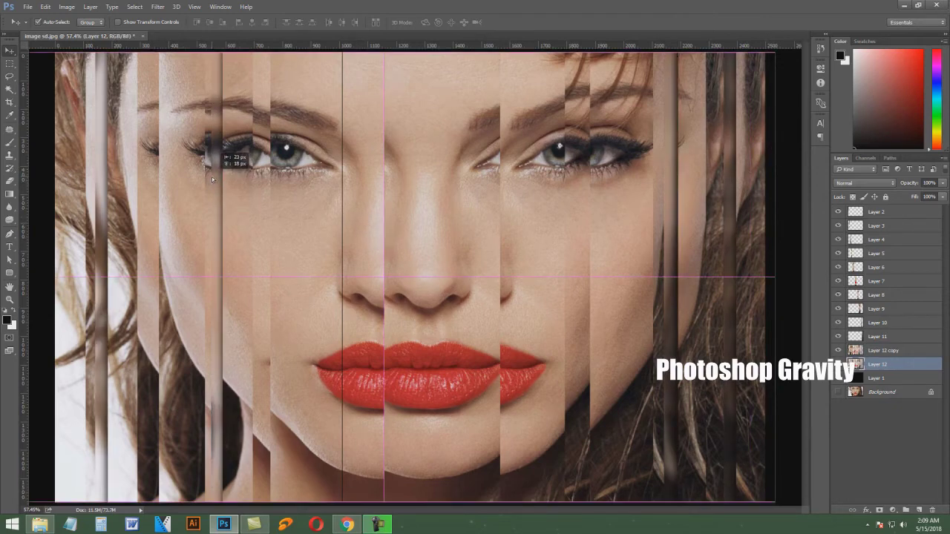
drag(212, 181, 212, 180)
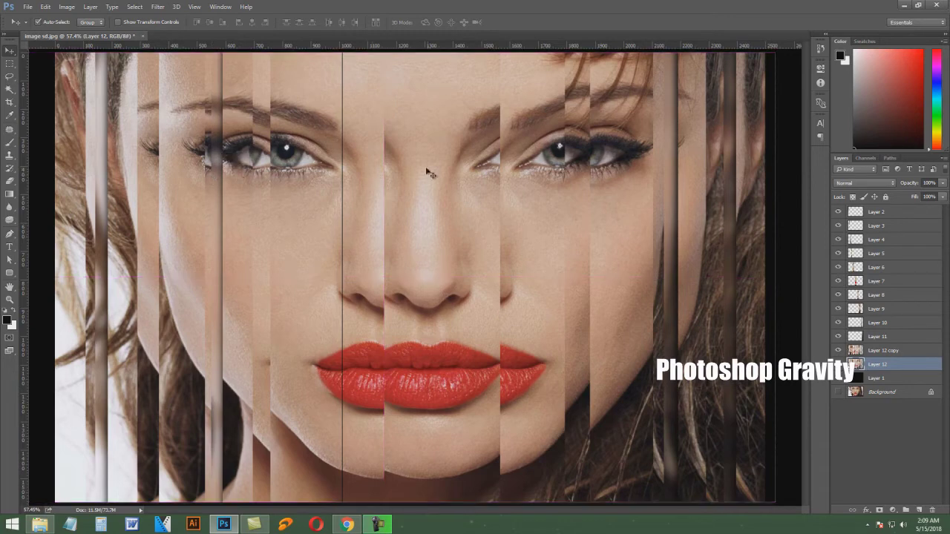
- Move the strip with the left eye and cheek (Layer 6) left and reposition Layer 12 copy behind the strips
click(450, 267)
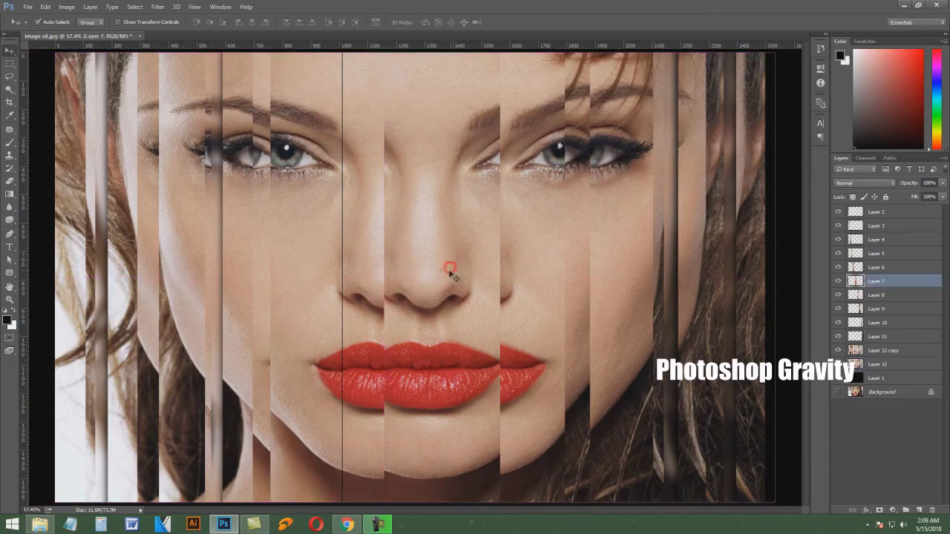
click(370, 260)
click(313, 254)
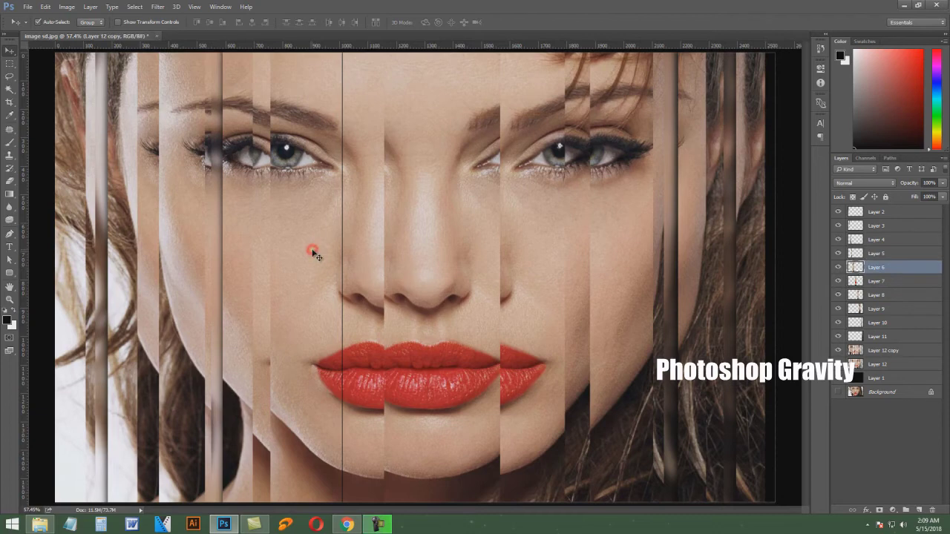
drag(312, 250, 297, 243)
drag(378, 269, 348, 267)
drag(478, 285, 488, 282)
- Move the nose strip (Layer 7) and the right-eye strip (Layer 9) left, adjusting Layer 12 copy behind them
click(442, 278)
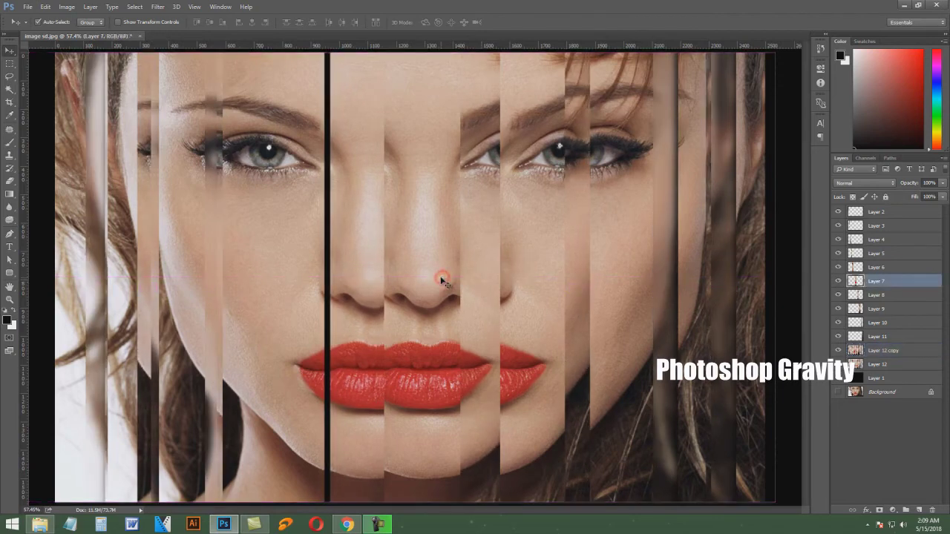
drag(432, 279, 410, 279)
drag(349, 276, 342, 276)
click(543, 325)
mouse_move(575, 302)
mouse_down()
mouse_move(567, 299)
mouse_move(585, 290)
mouse_up()
click(466, 342)
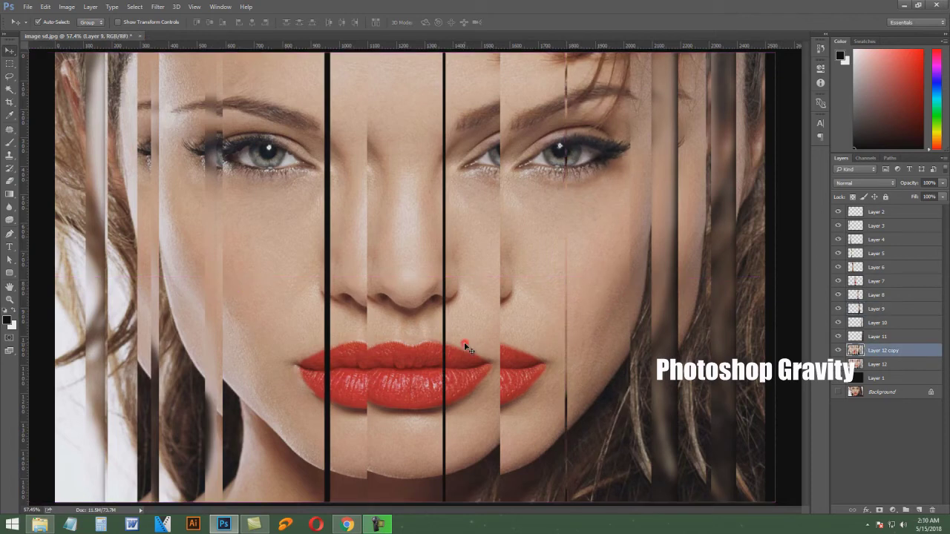
- Reposition Layer 12 copy and the blurred Layer 12 slightly to narrow the black gaps beside the nose and right cheek
click(399, 263)
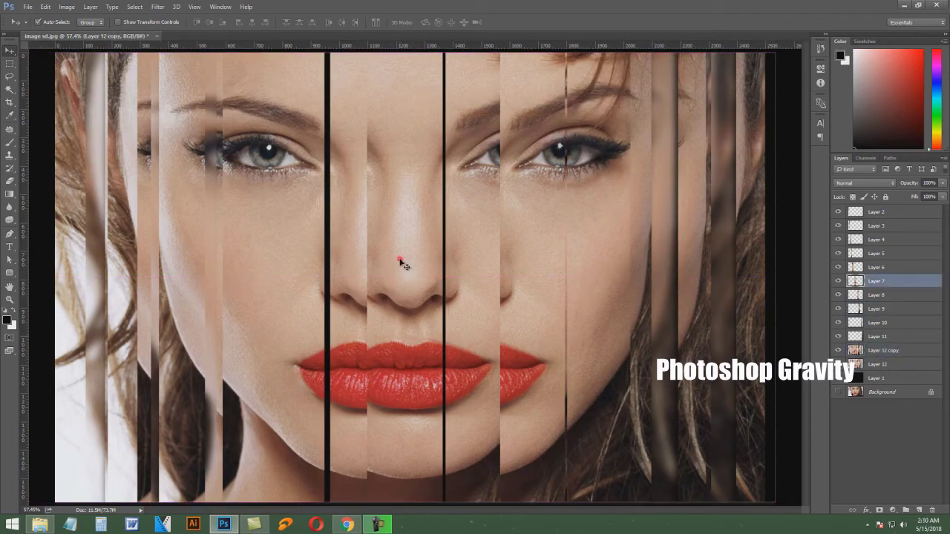
click(212, 213)
drag(201, 210, 212, 211)
click(220, 164)
drag(221, 165, 215, 166)
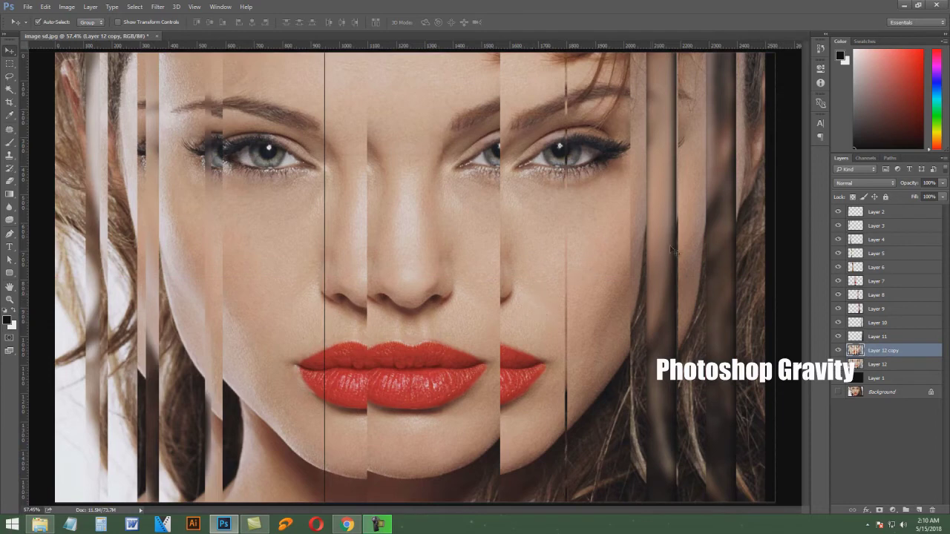
mouse_move(665, 229)
mouse_down()
mouse_move(621, 230)
mouse_move(681, 230)
mouse_move(667, 226)
mouse_up()
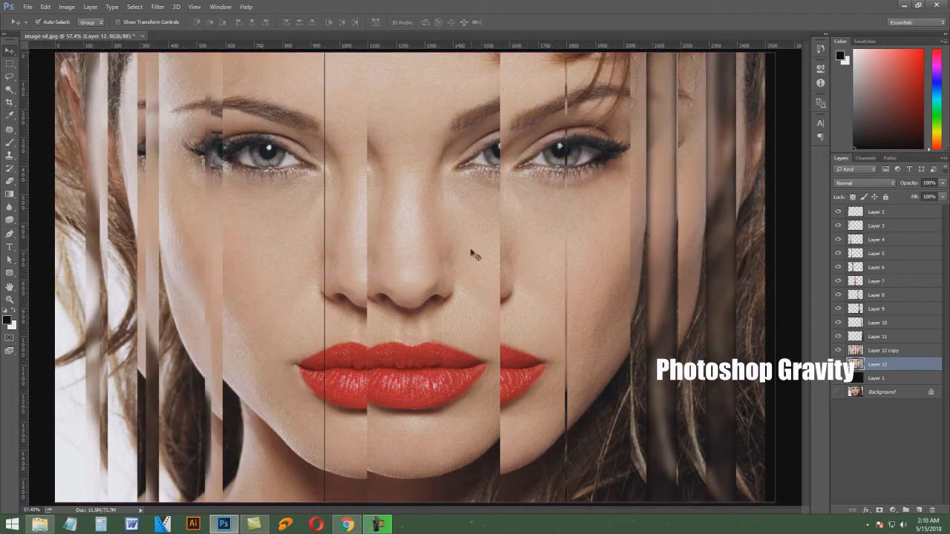
click(263, 205)
click(212, 207)
mouse_move(211, 207)
mouse_down()
mouse_move(220, 206)
mouse_move(211, 211)
mouse_up()
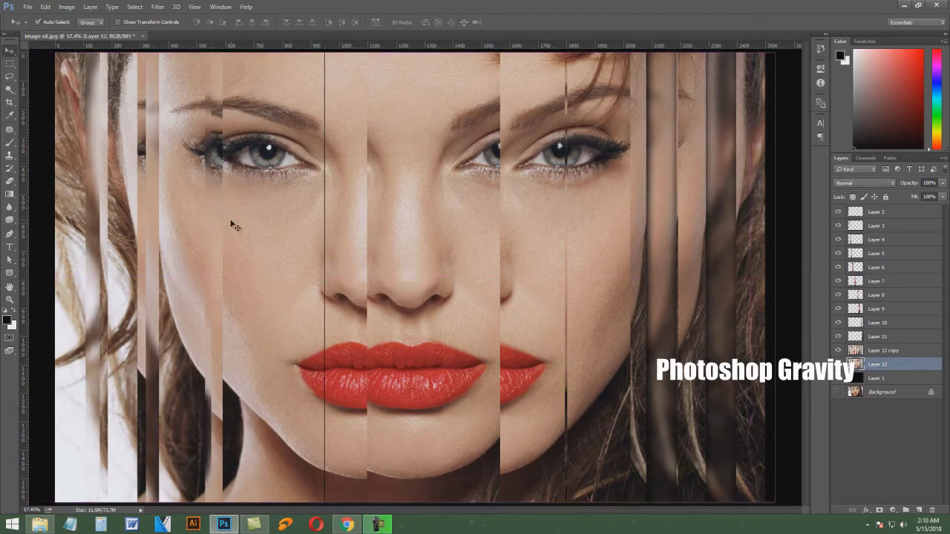
- Move the nose strip (Layer 7) slightly further left and select the adjoining left-cheek strip, Layer 6
click(417, 248)
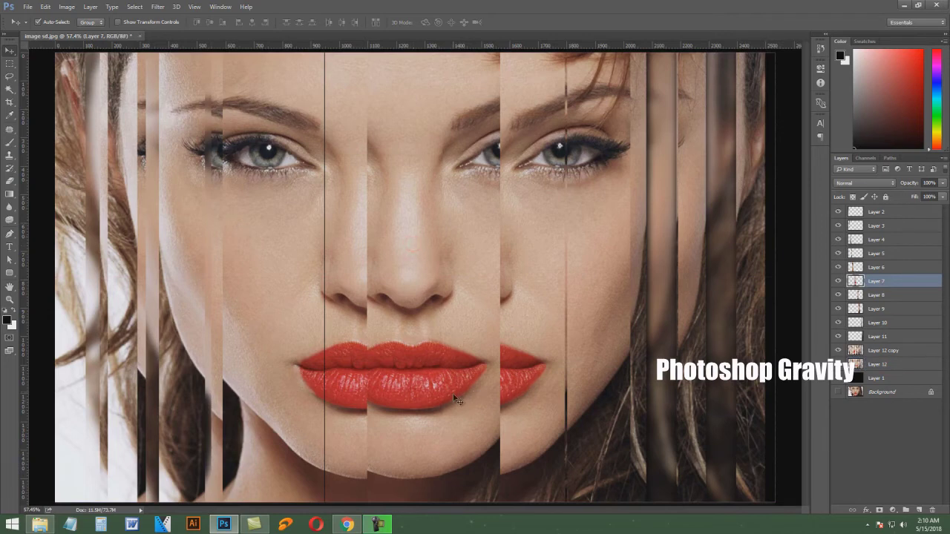
mouse_move(407, 270)
mouse_down()
mouse_move(423, 270)
mouse_move(392, 270)
mouse_move(400, 273)
mouse_up()
click(348, 328)
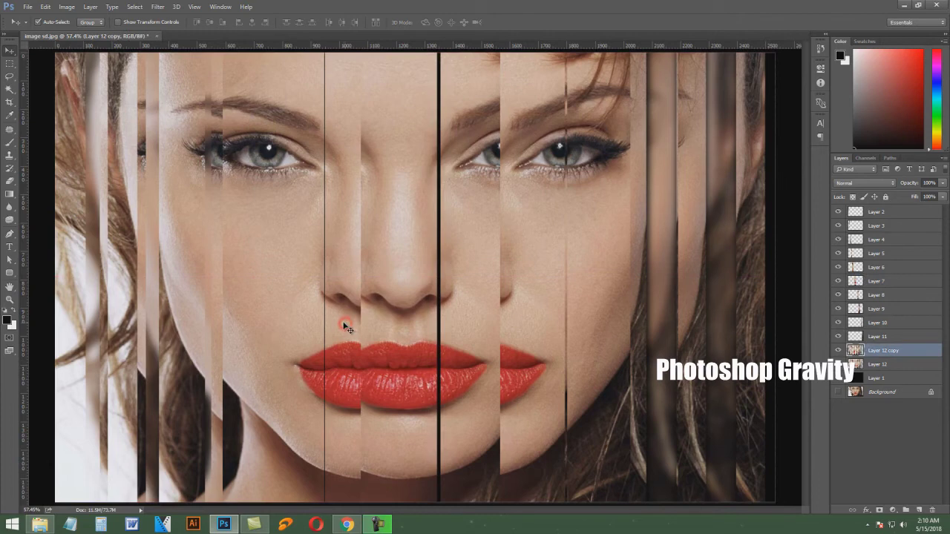
drag(310, 317, 302, 310)
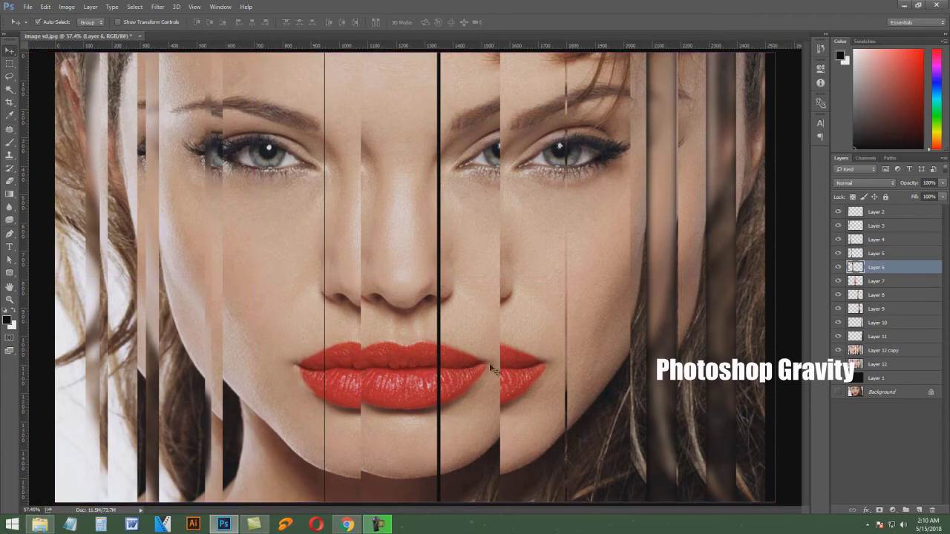
- Shift Layer 12 copy slightly left to close the gap beside the nose strip and nudge it back right
drag(462, 335, 457, 330)
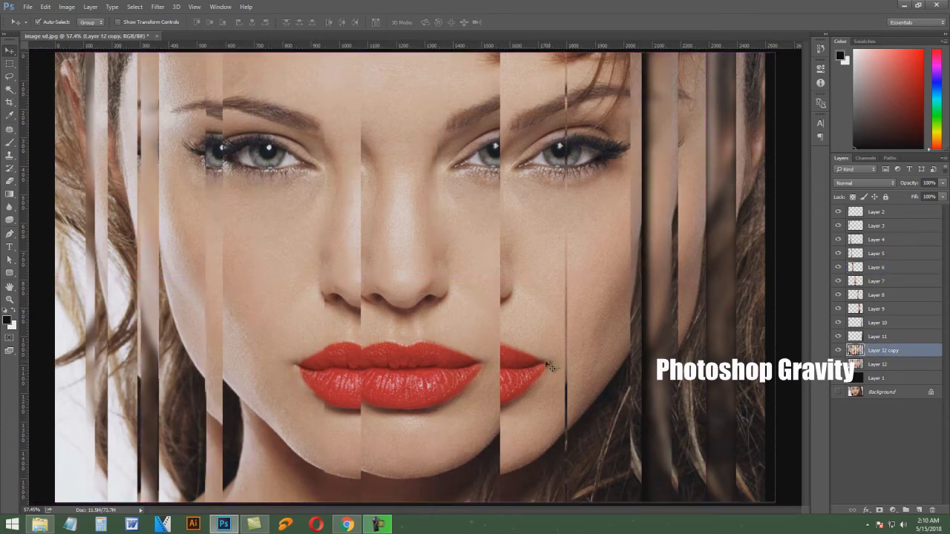
drag(575, 354, 398, 360)
drag(481, 324, 479, 324)
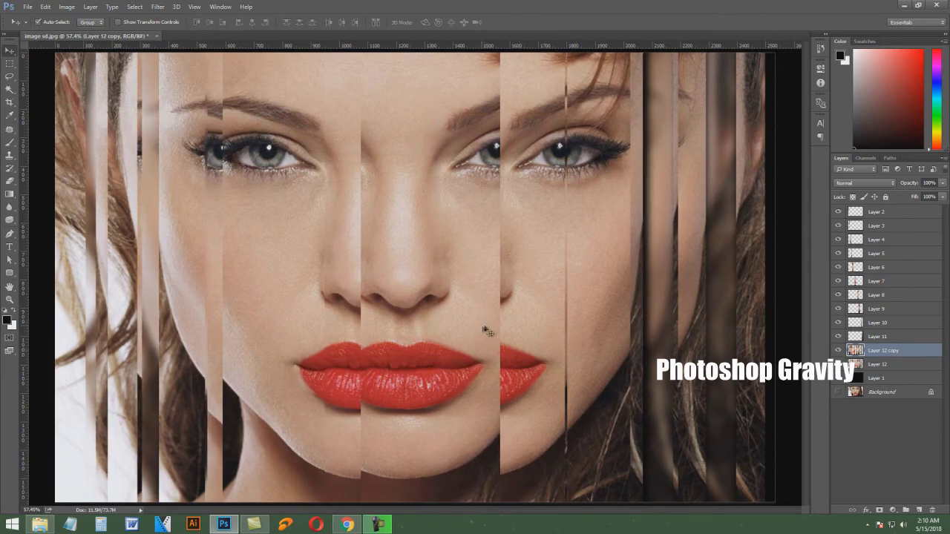
key(Right)
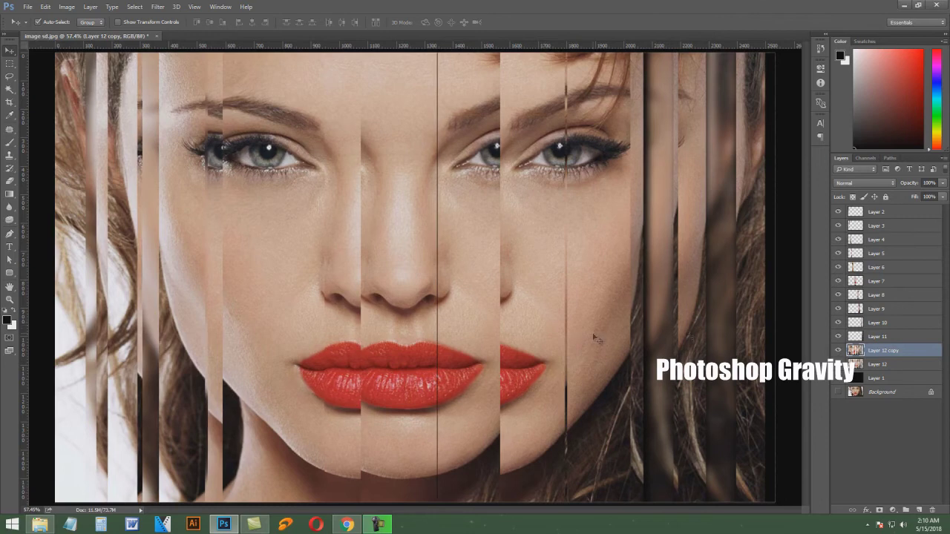
- Move the blurred Layer 12 right and shift the narrow Layer 4 strip at the face's left edge slightly right
click(659, 324)
drag(659, 326, 706, 328)
mouse_move(194, 324)
mouse_down()
mouse_move(212, 328)
mouse_move(204, 325)
mouse_up()
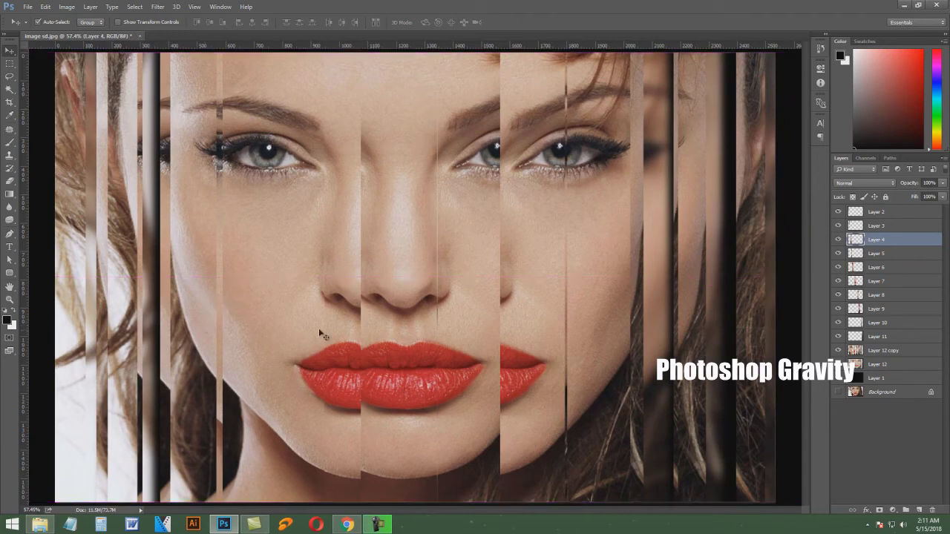
- Move the left-cheek strip (Layer 6) left and readjust Layer 12 copy behind the strips
click(342, 282)
drag(343, 288, 280, 282)
mouse_move(592, 240)
mouse_down()
mouse_move(578, 237)
mouse_move(584, 239)
mouse_up()
drag(654, 247, 652, 244)
click(634, 240)
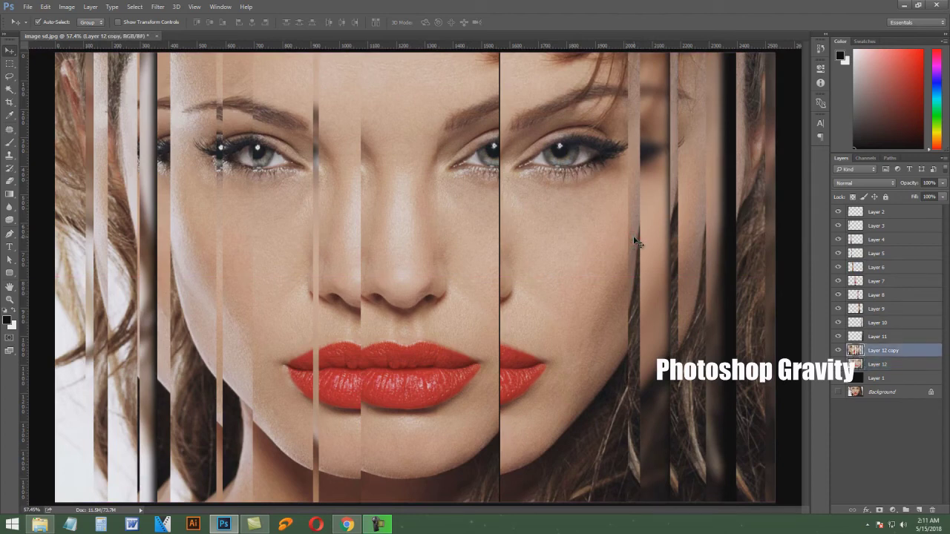
mouse_move(633, 239)
mouse_down()
mouse_move(621, 236)
mouse_move(643, 238)
mouse_up()
- Shift the left-cheek strip (Layer 6) back right and the nose strip (Layer 7) slightly left
drag(314, 359, 327, 356)
click(377, 354)
mouse_move(405, 317)
mouse_down()
mouse_move(397, 308)
mouse_move(303, 306)
mouse_move(376, 288)
mouse_move(398, 312)
mouse_up()
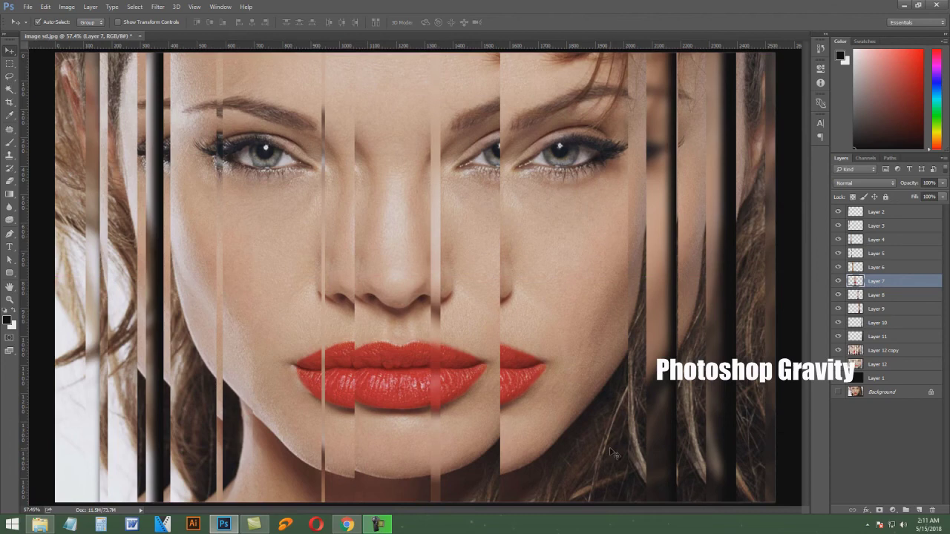
- Create a new empty layer named Layer 13 above Layer 2 with the default settings
click(900, 216)
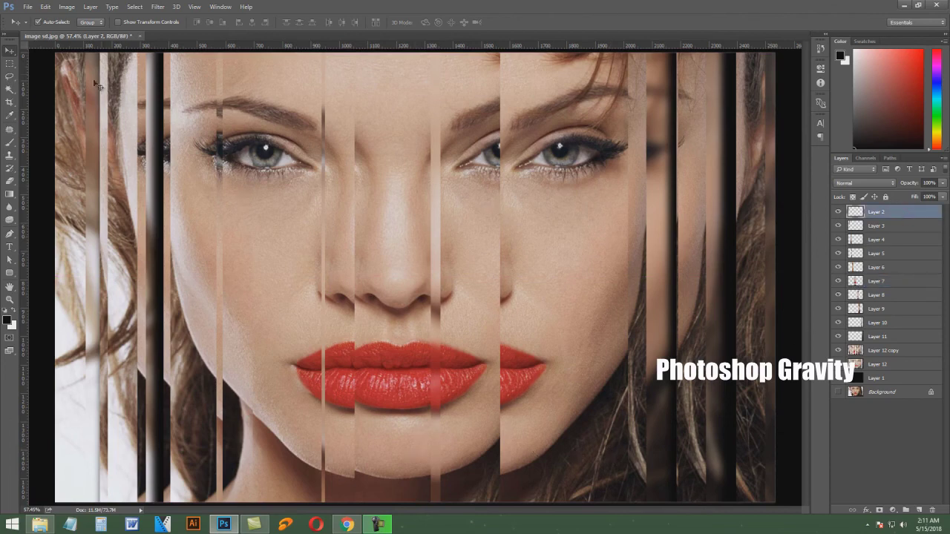
click(89, 11)
mouse_move(111, 18)
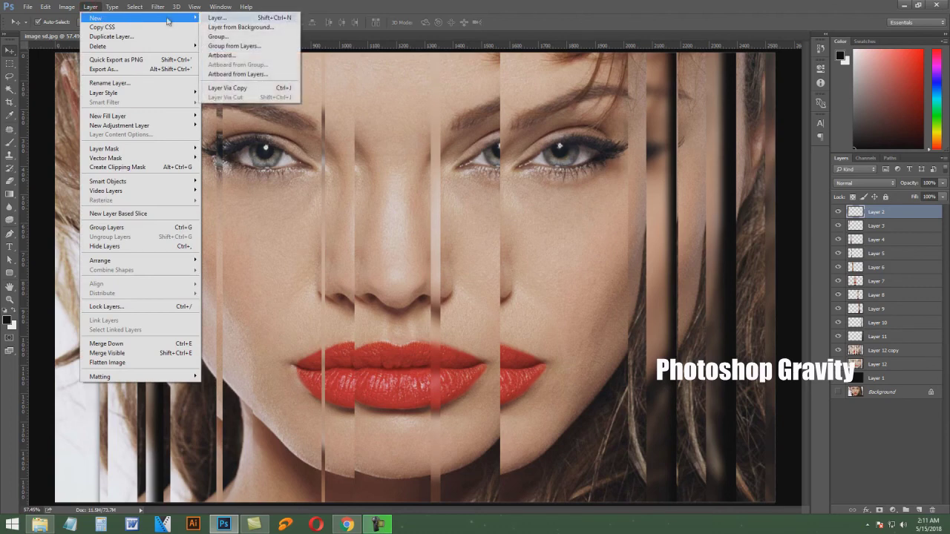
click(247, 17)
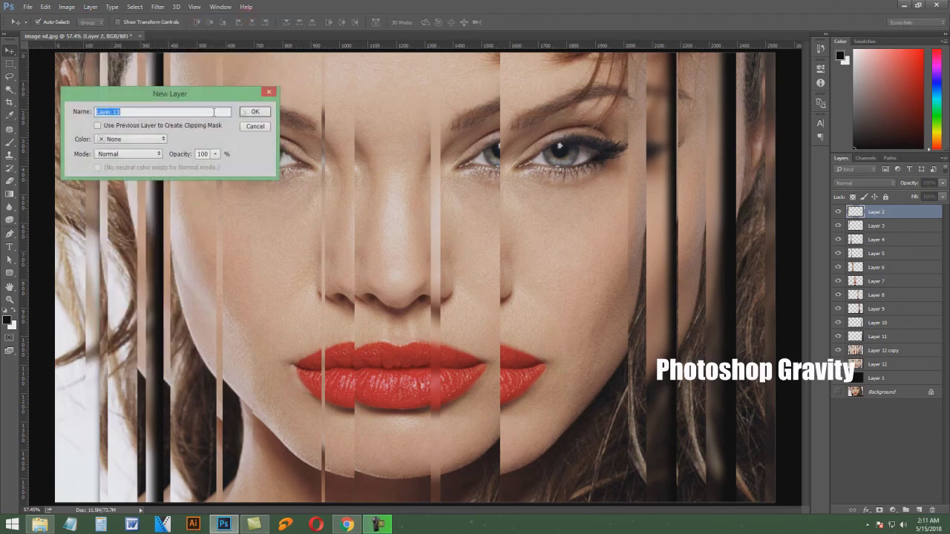
click(258, 112)
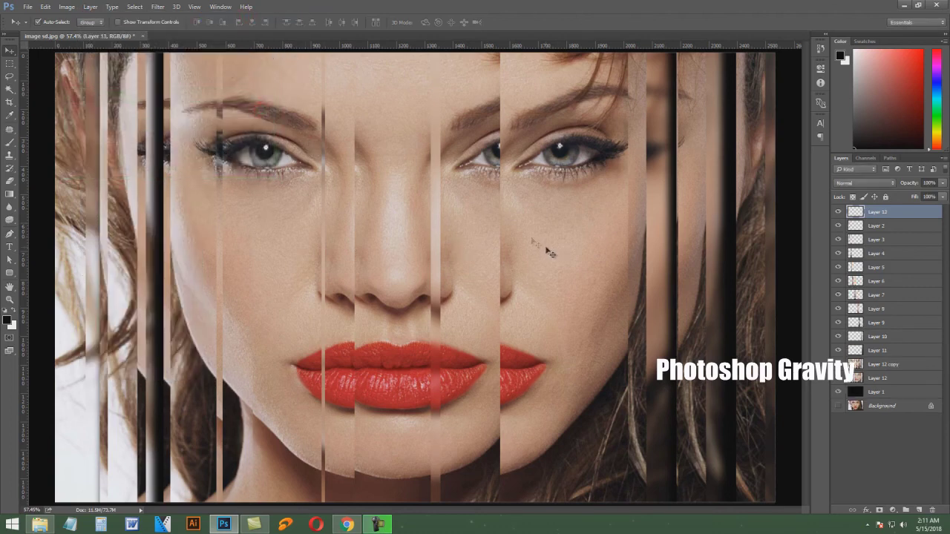
- Fill Layer 13 entirely with black
click(45, 6)
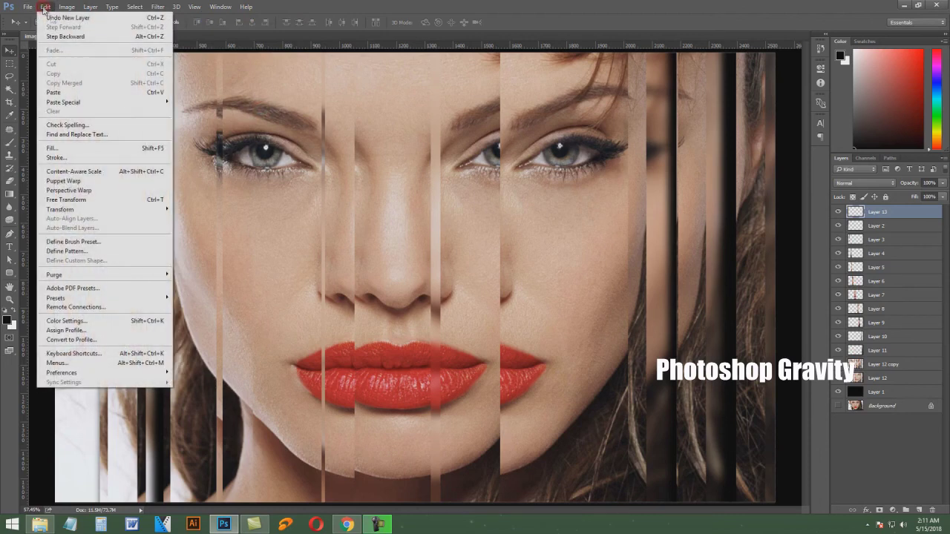
click(85, 150)
click(280, 126)
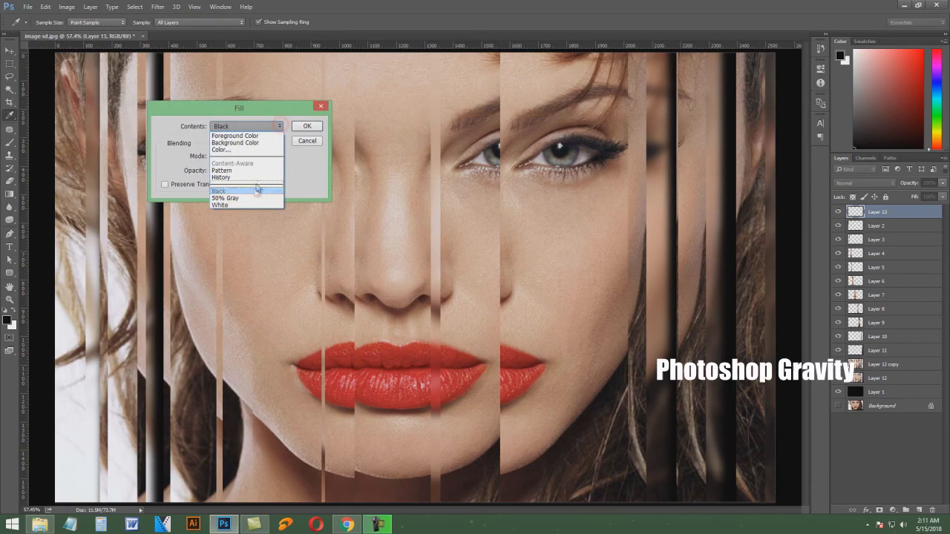
click(254, 191)
click(312, 128)
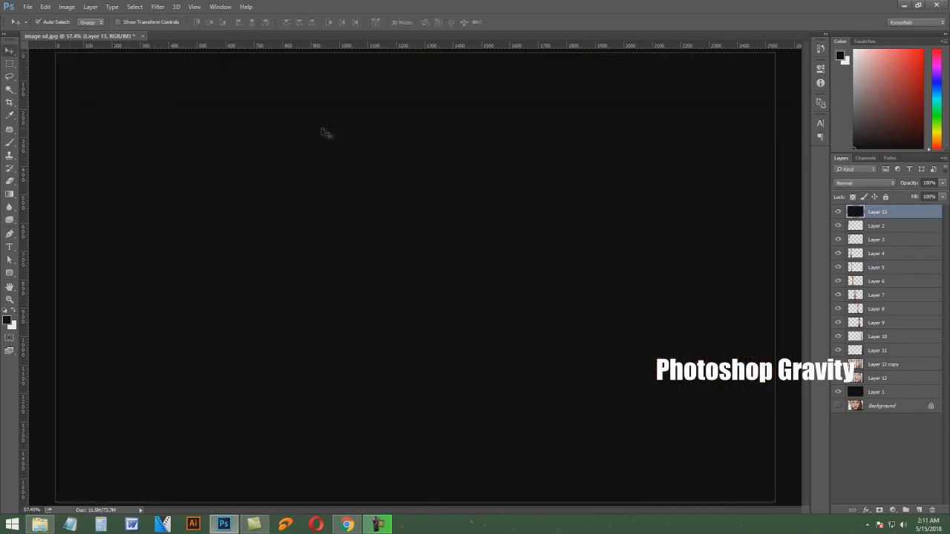
- Erase the middle of the black Layer 13 with a soft 1500 px Eraser over the face, leaving a dark vignette at the edges
click(9, 181)
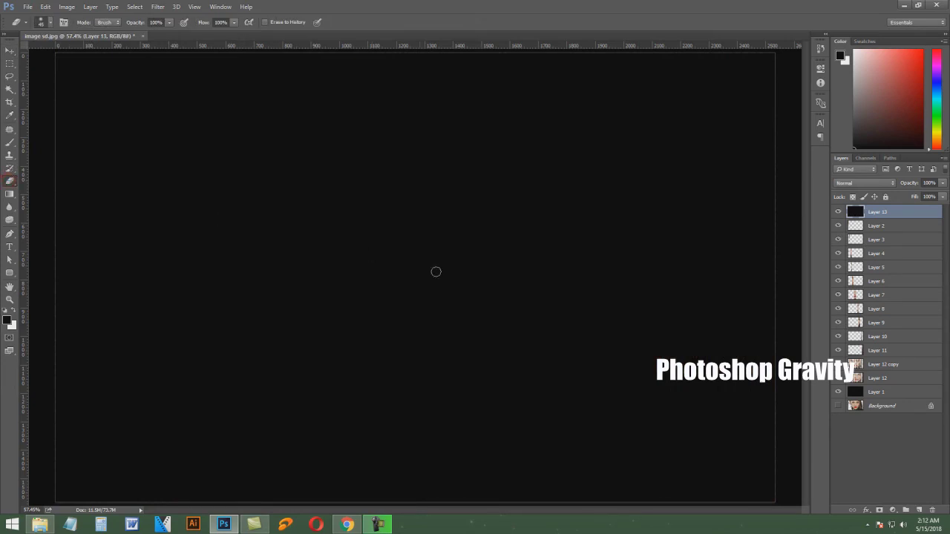
key(bracketright)
key(bracketright)
key(bracketright)
key(bracketright)
key(bracketright)
key(bracketright)
key(bracketright)
key(bracketright)
key(bracketright)
key(bracketright)
key(bracketright)
key(bracketright)
key(bracketright)
key(bracketright)
key(bracketright)
key(bracketright)
key(bracketright)
key(bracketright)
key(bracketright)
key(bracketright)
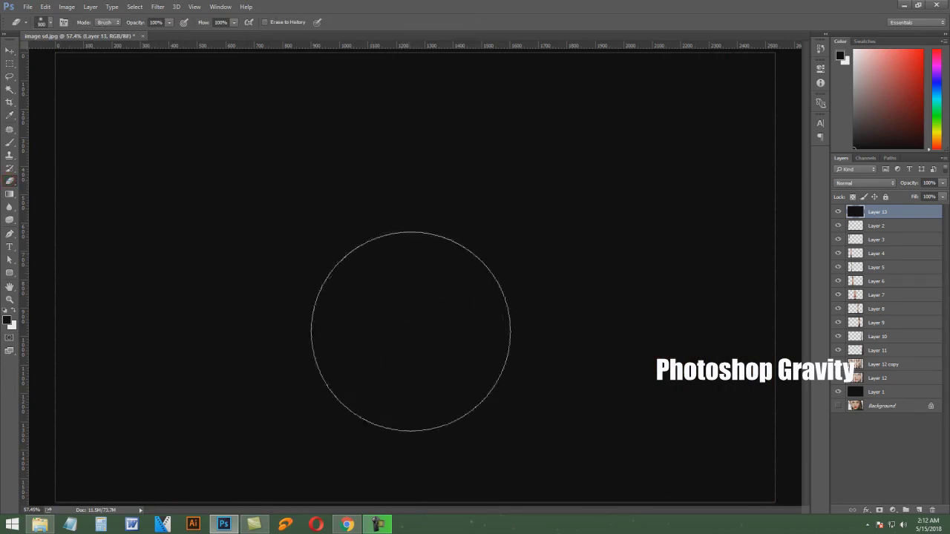
key(bracketright)
key(bracketright)
mouse_move(420, 404)
mouse_down()
mouse_move(401, 193)
mouse_move(297, 415)
mouse_move(579, 297)
mouse_move(541, 208)
mouse_move(490, 356)
mouse_move(253, 259)
mouse_move(319, 171)
mouse_move(149, 385)
mouse_move(112, 149)
mouse_move(653, 282)
mouse_move(594, 185)
mouse_move(579, 127)
mouse_up()
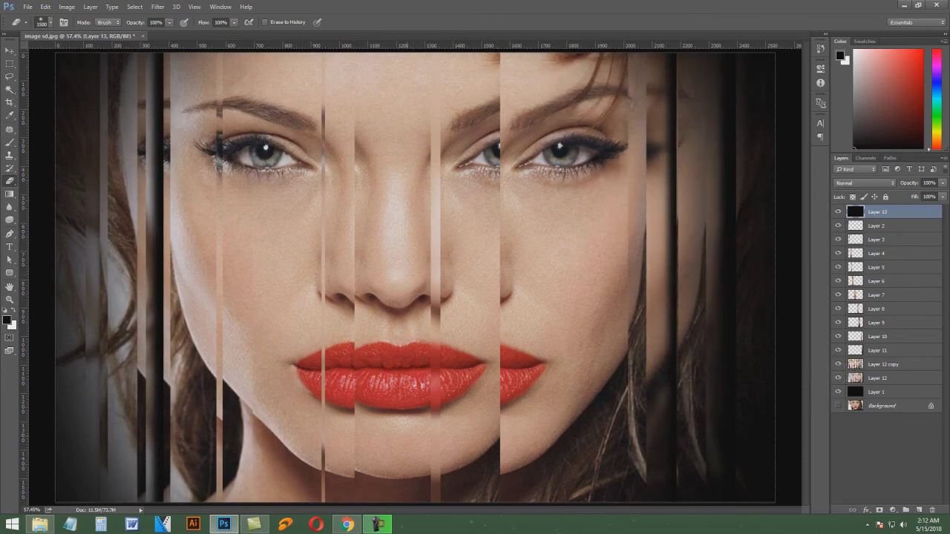
drag(579, 127, 646, 82)
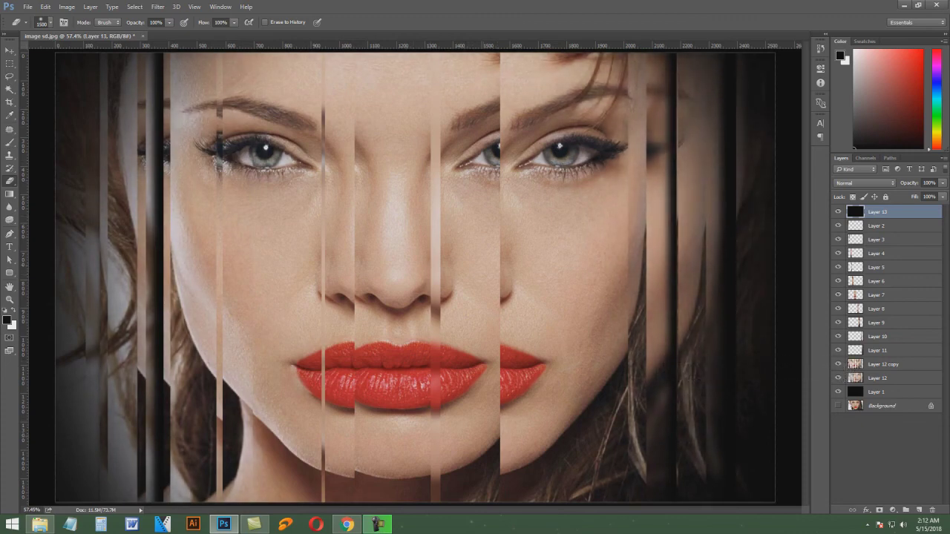
drag(119, 297, 104, 445)
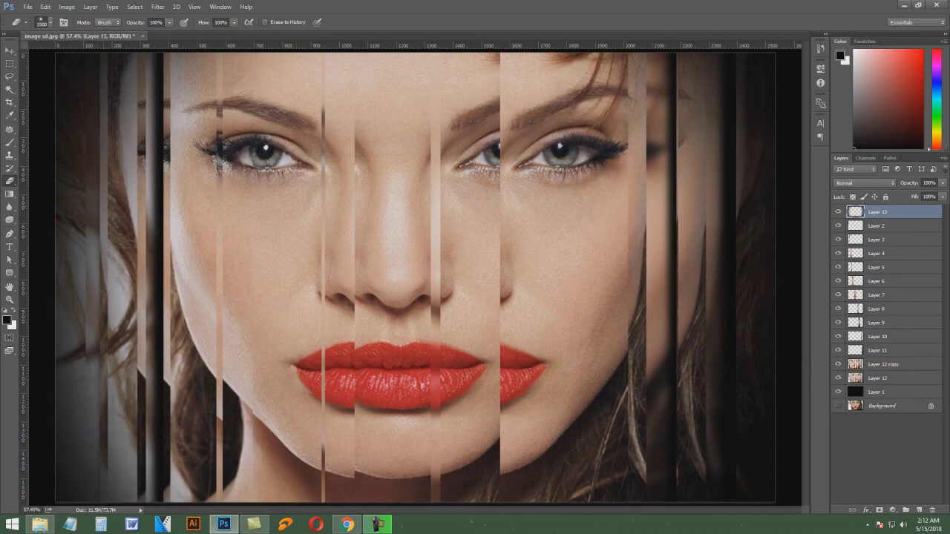
- Switch to the Move tool, deselect Layer 13 and make Layer 12 copy the active layer
click(10, 50)
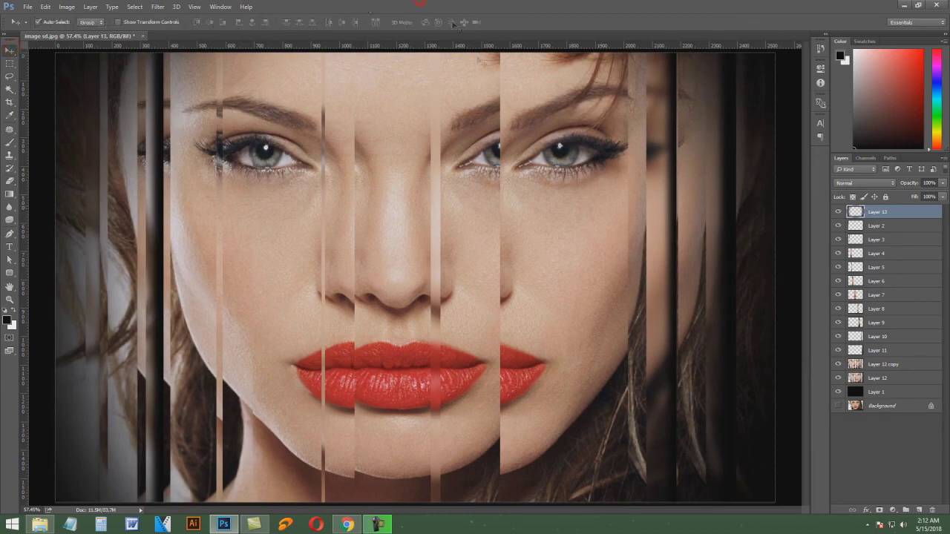
click(792, 200)
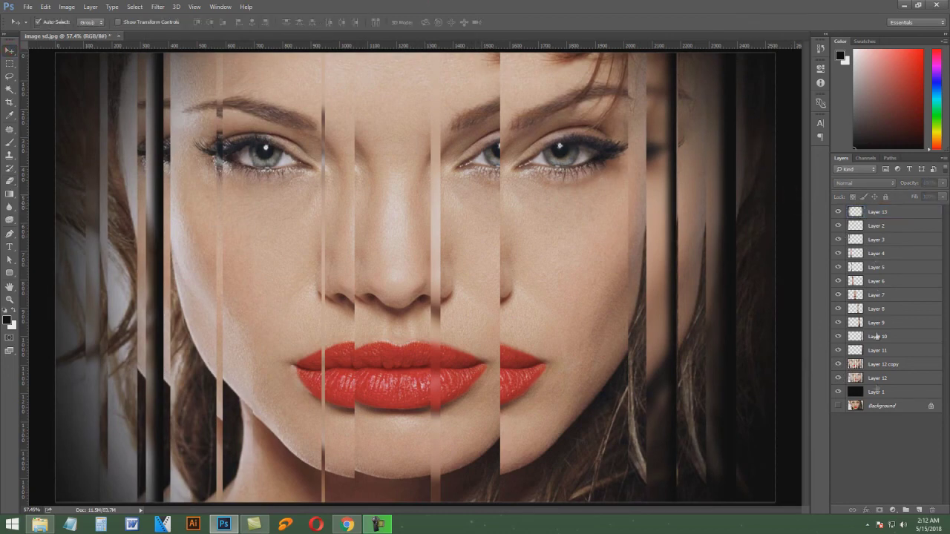
click(876, 391)
click(889, 378)
click(889, 364)
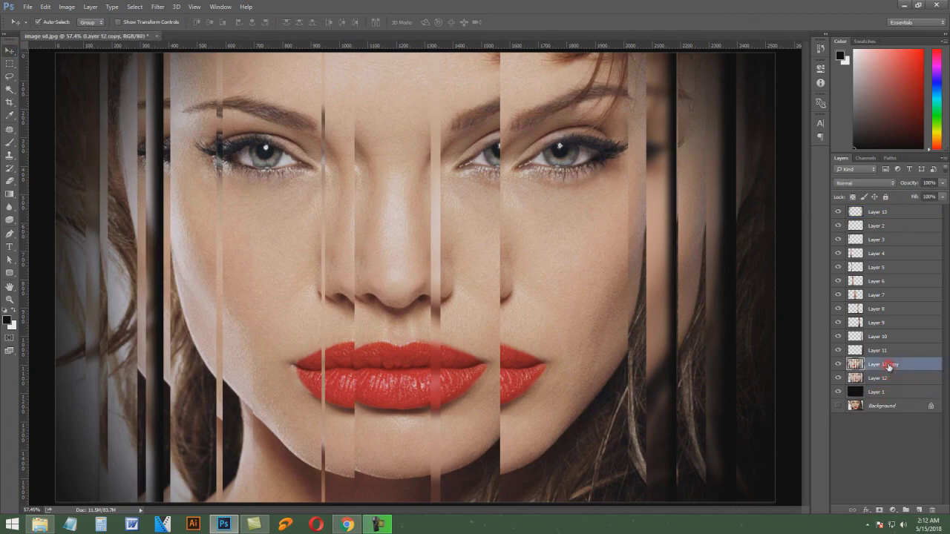